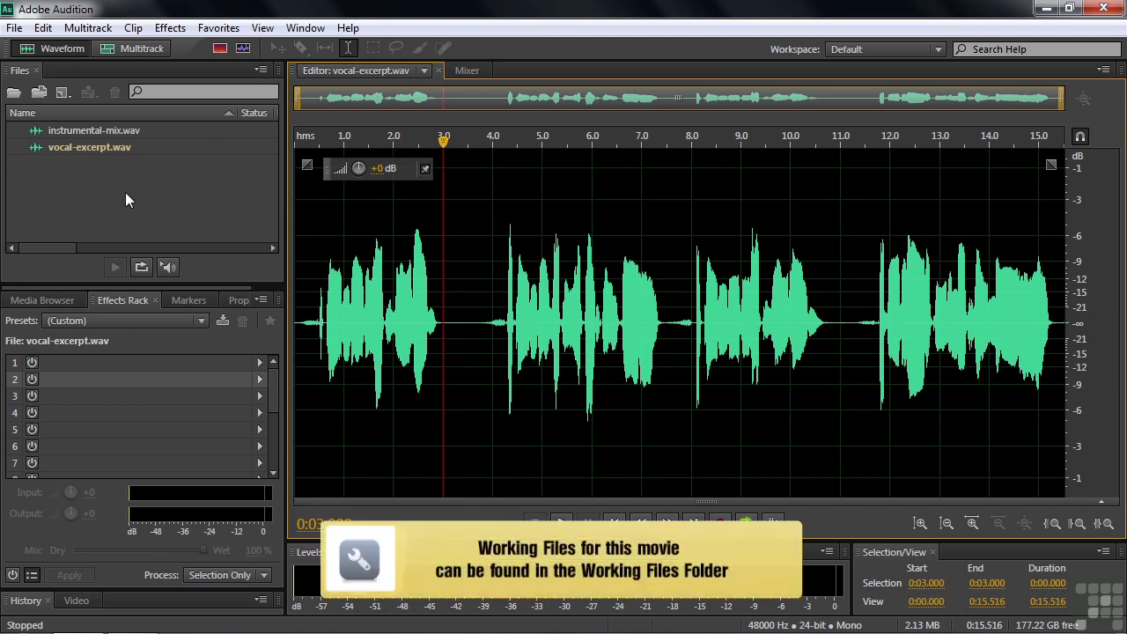
- Browse to the Just Too Hard to Find folder in the Open dialog, then cancel without opening anything
{"action": "key", "text": "ctrl+o"}
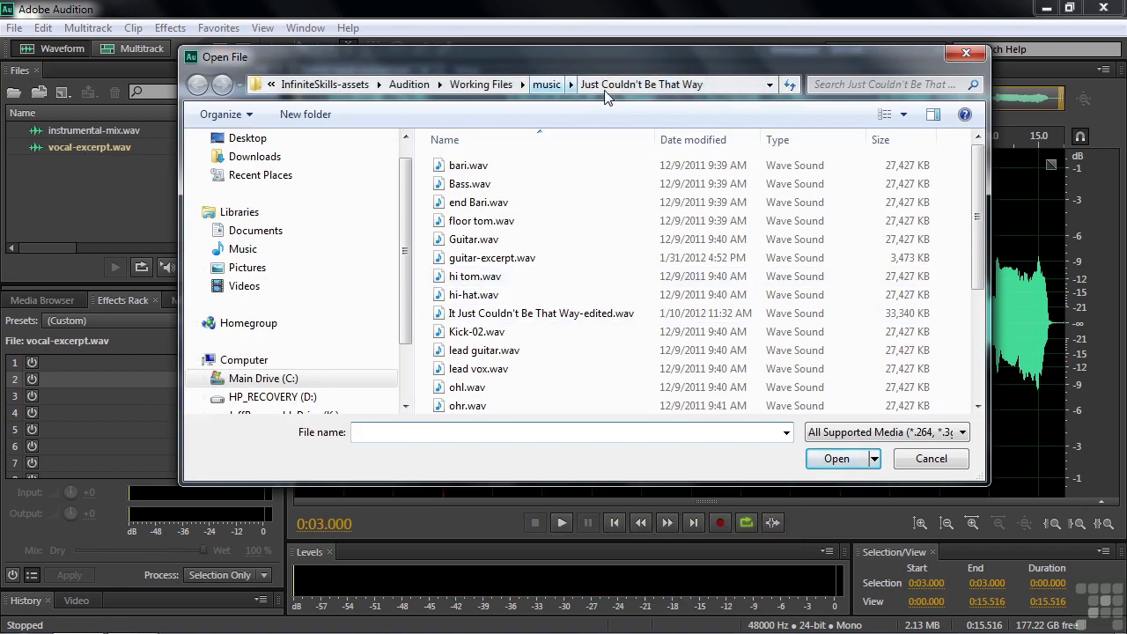
{"action": "left_click_drag", "start_coordinate": [977, 266], "coordinate": [980, 387]}
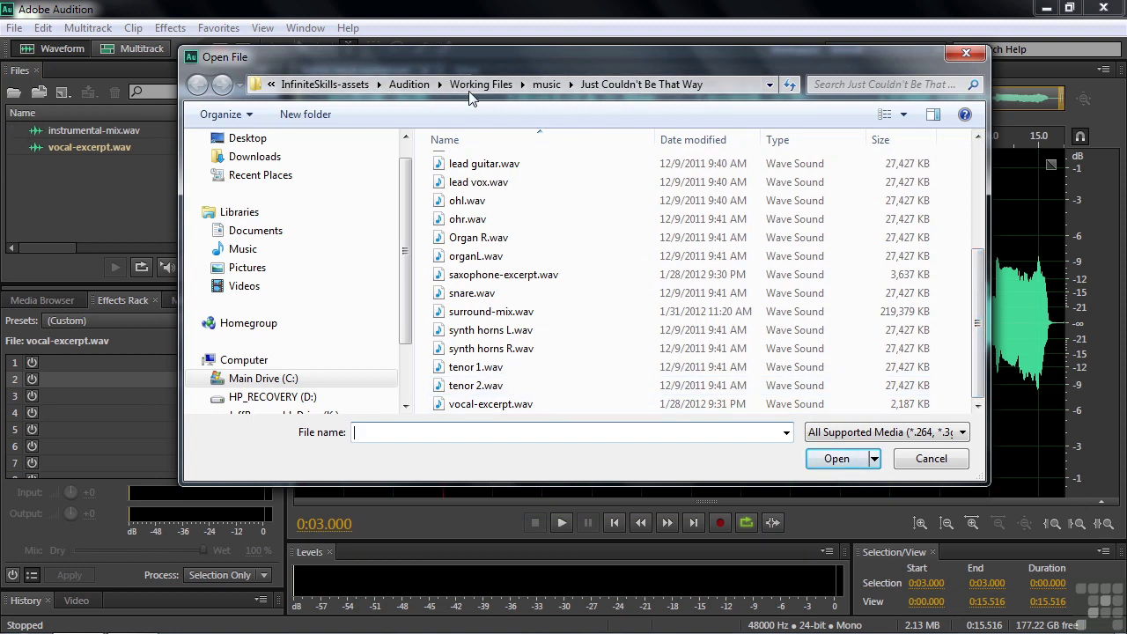
{"action": "left_click", "coordinate": [546, 84]}
{"action": "double_click", "coordinate": [503, 184]}
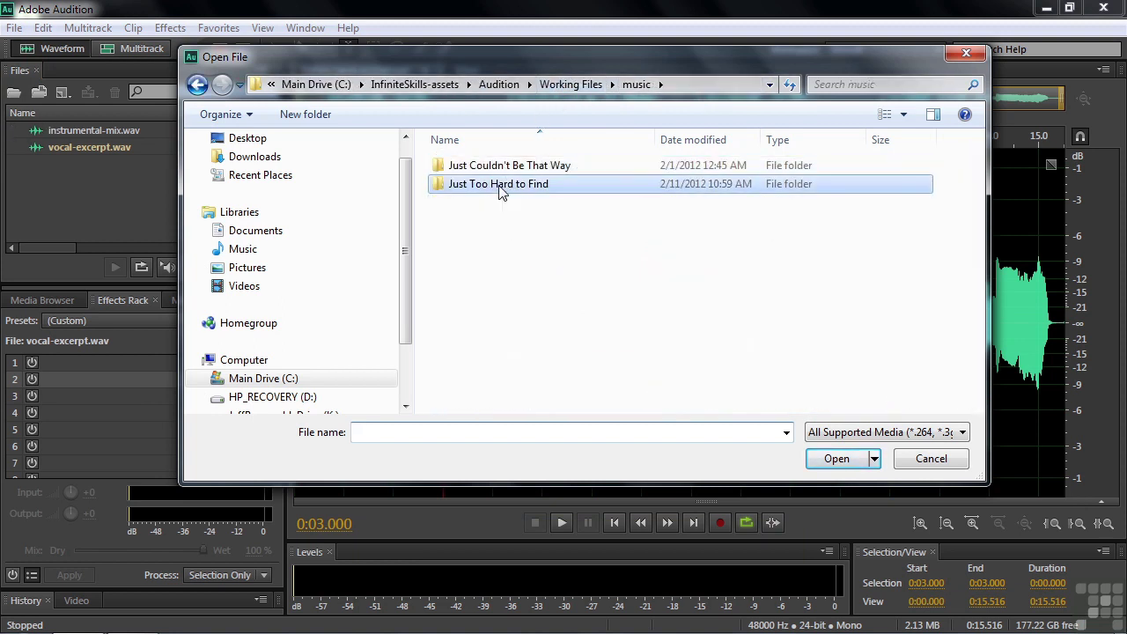
{"action": "left_click", "coordinate": [931, 459]}
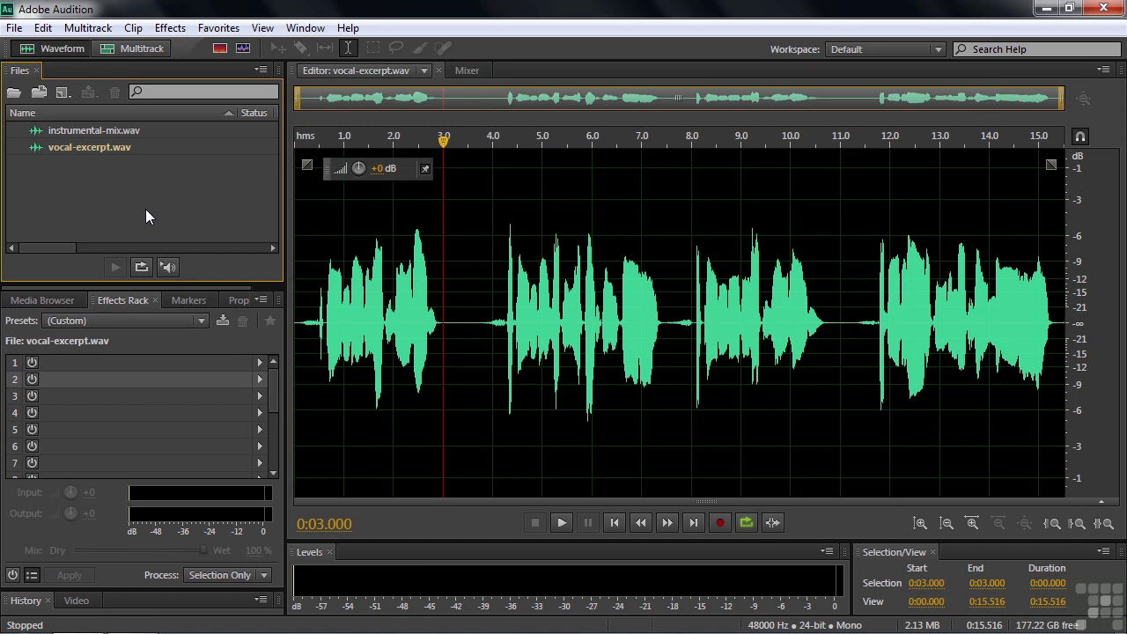
- Apply the Jeff's Vocal/Reverb/Chorus favorite to the vocal, listen to it, then undo it
{"action": "left_click", "coordinate": [228, 32]}
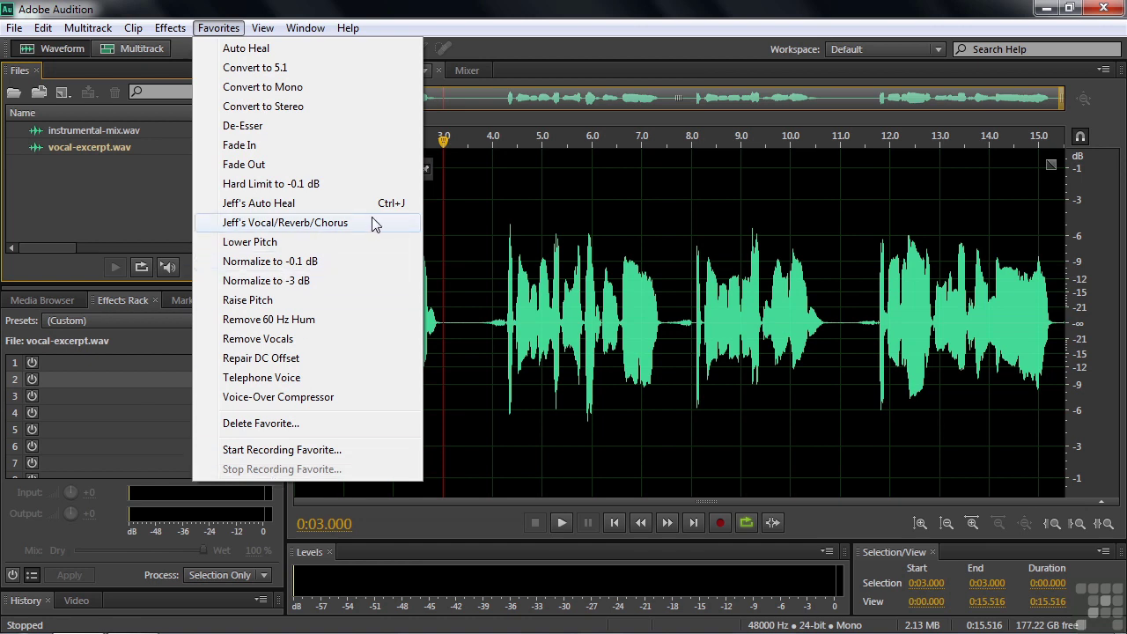
{"action": "left_click", "coordinate": [230, 227]}
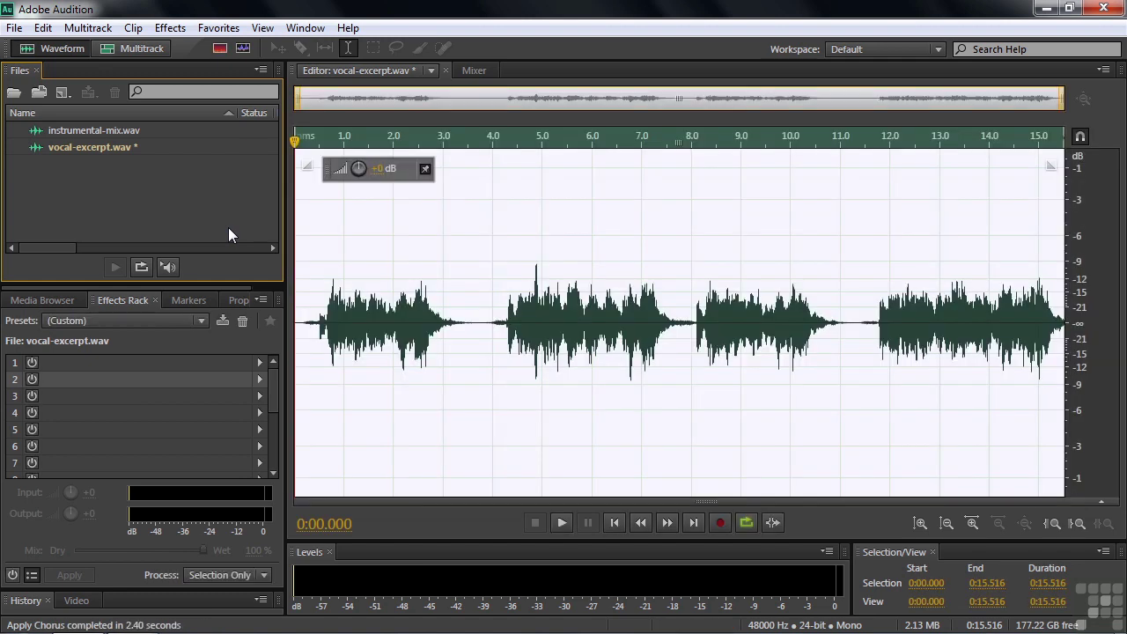
{"action": "left_click", "coordinate": [312, 319]}
{"action": "key", "text": "space"}
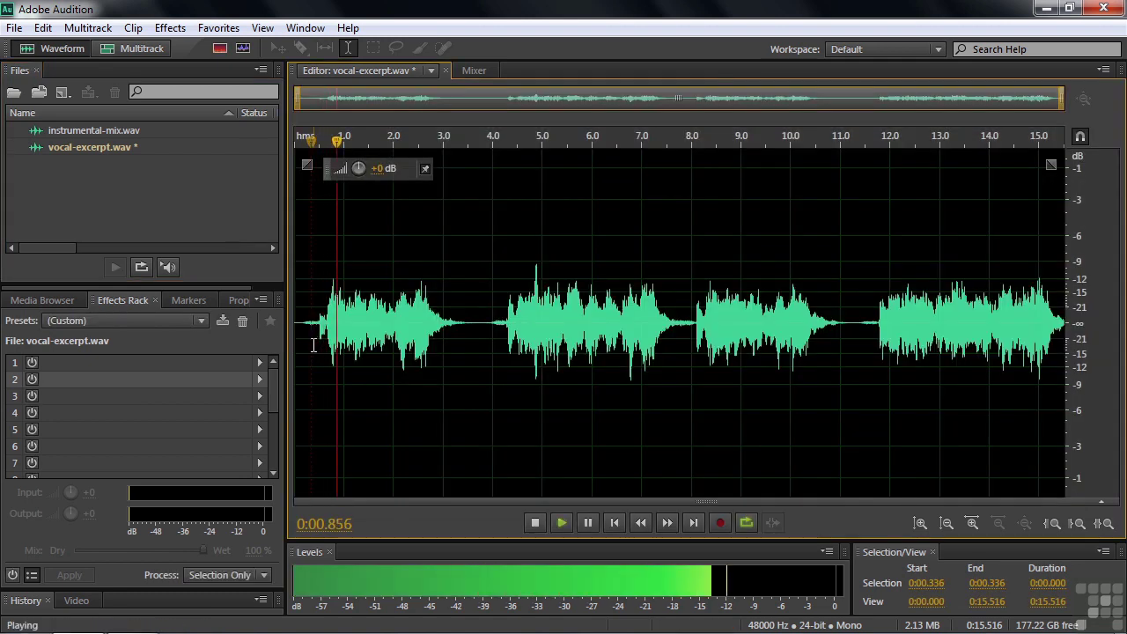
{"action": "key", "text": "space"}
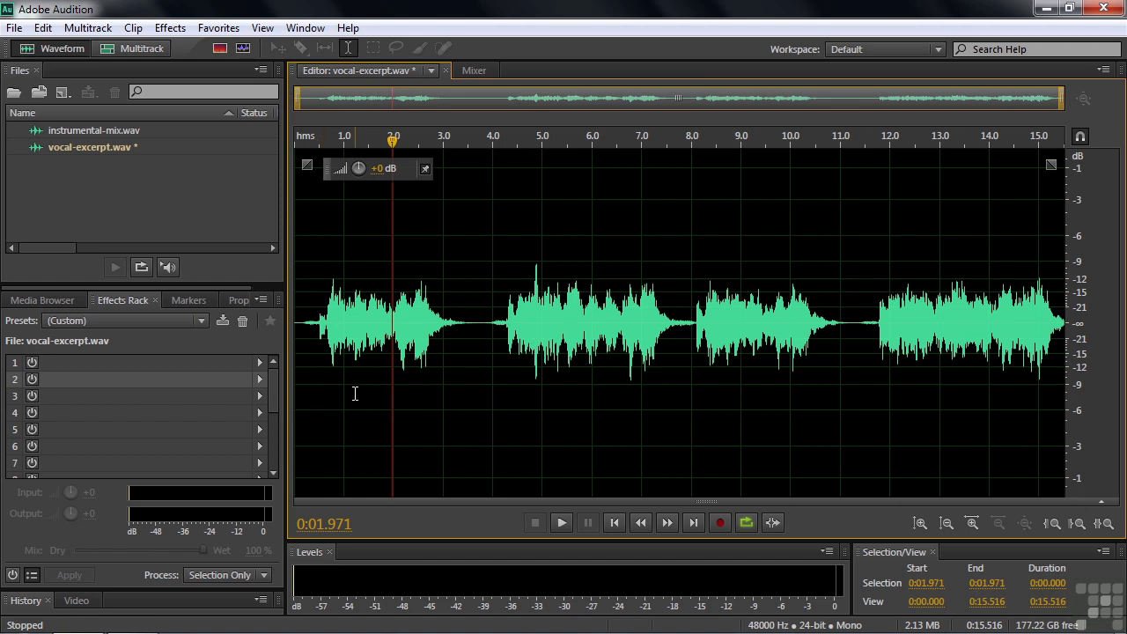
{"action": "key", "text": "ctrl+a"}
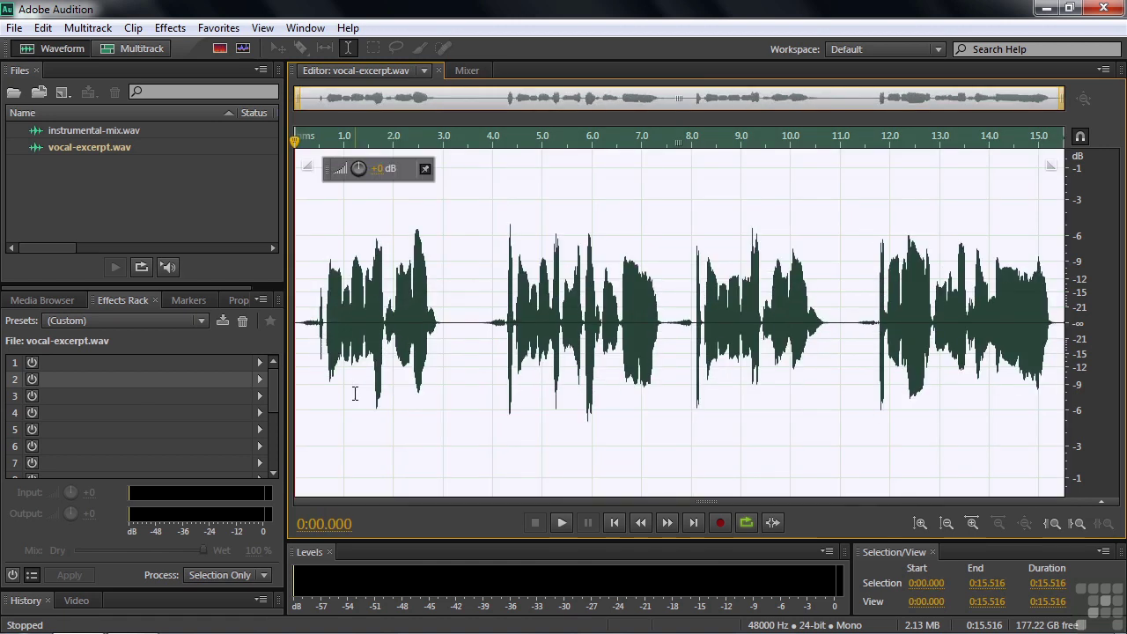
- Open Studio Reverb on the vocal and load its Vocal Reverb (medium) preset
{"action": "left_click", "coordinate": [307, 324]}
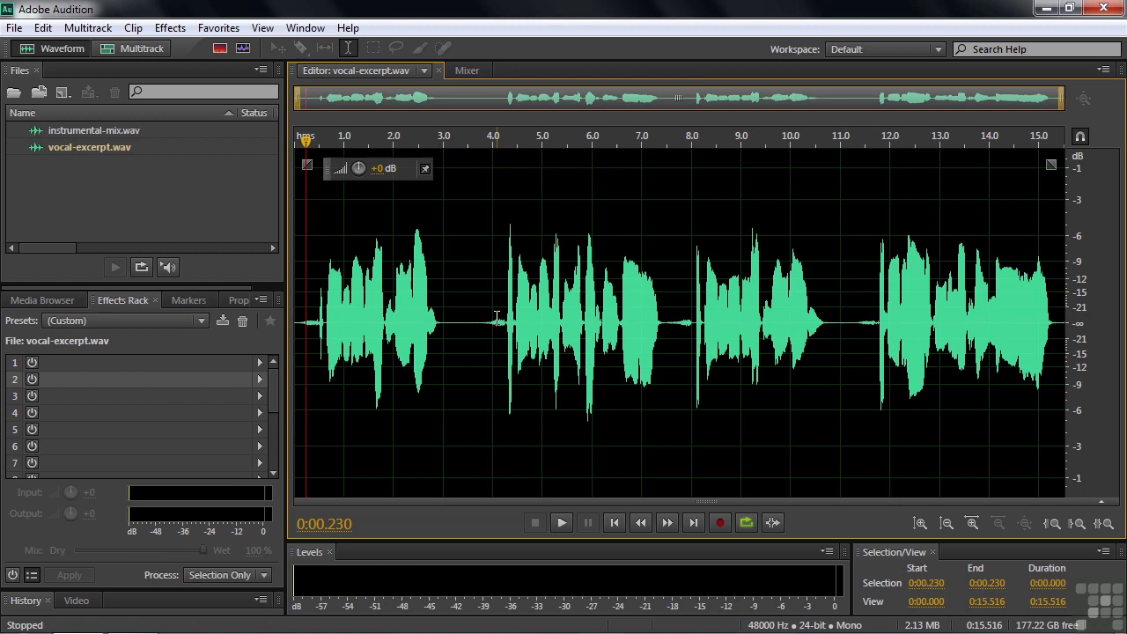
{"action": "left_click", "coordinate": [171, 29]}
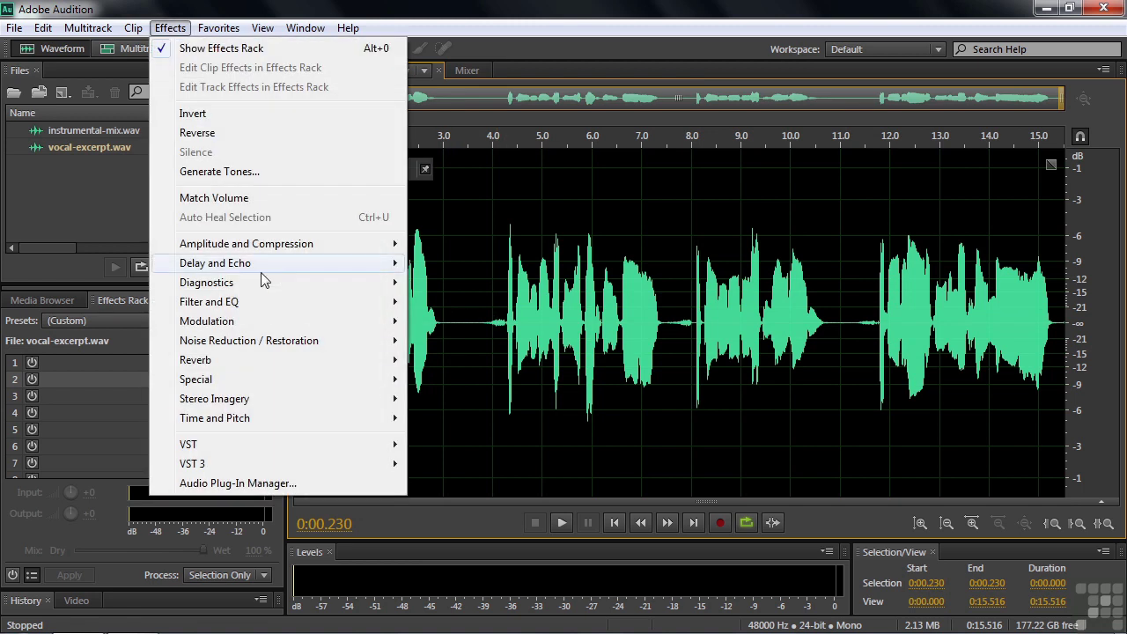
{"action": "mouse_move", "coordinate": [253, 363]}
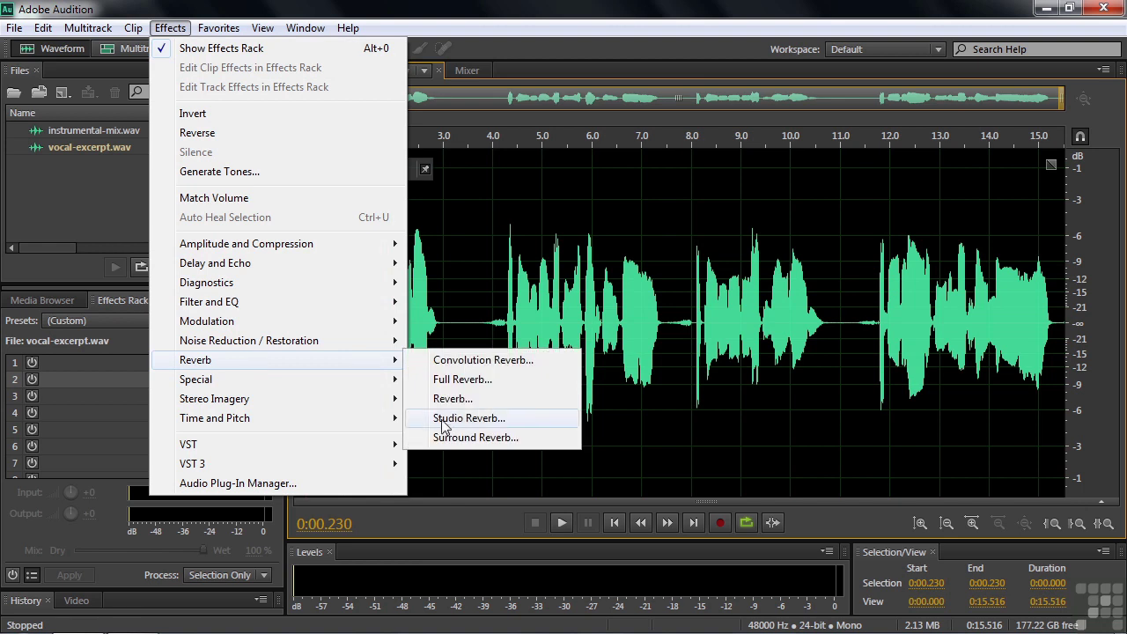
{"action": "left_click", "coordinate": [452, 416]}
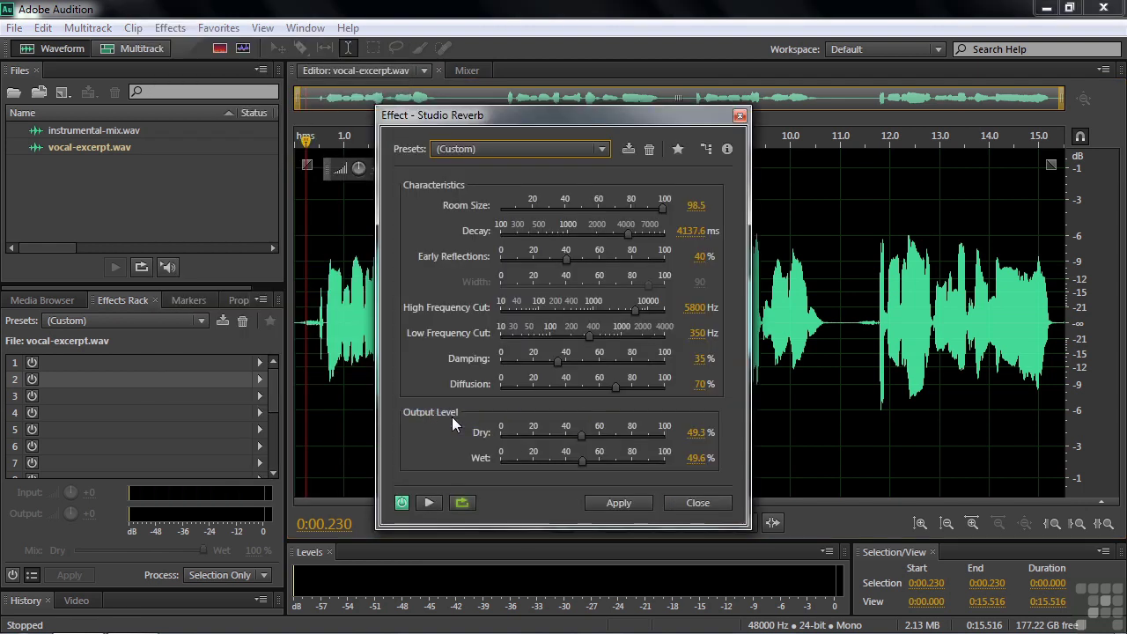
{"action": "left_click", "coordinate": [602, 155]}
{"action": "left_click", "coordinate": [503, 420]}
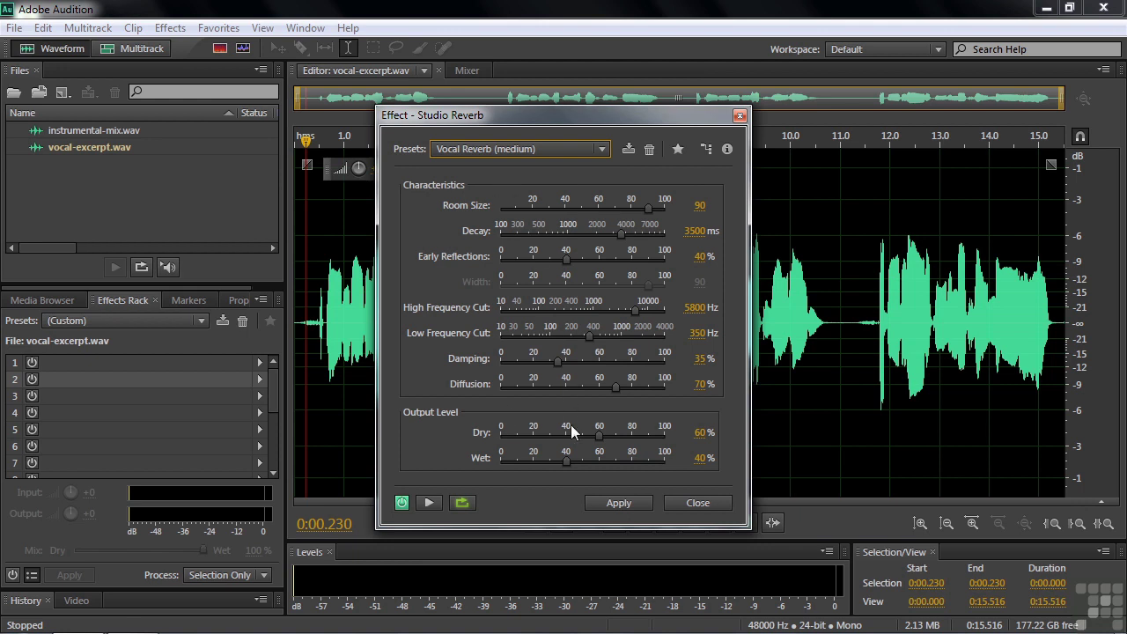
- Adjust the reverb to Dry 46.6%, Wet 57.6%, Room Size 100, Decay 4790.2 ms, and preview it
{"action": "left_click_drag", "start_coordinate": [597, 435], "coordinate": [596, 465]}
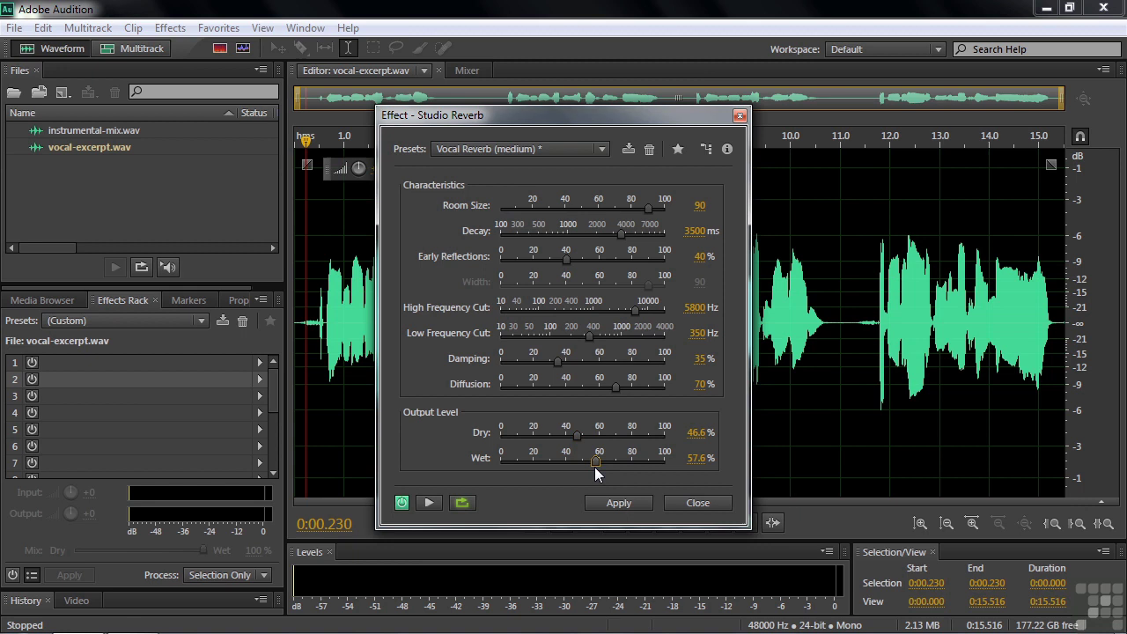
{"action": "left_click_drag", "start_coordinate": [647, 209], "coordinate": [637, 241]}
{"action": "left_click", "coordinate": [429, 503]}
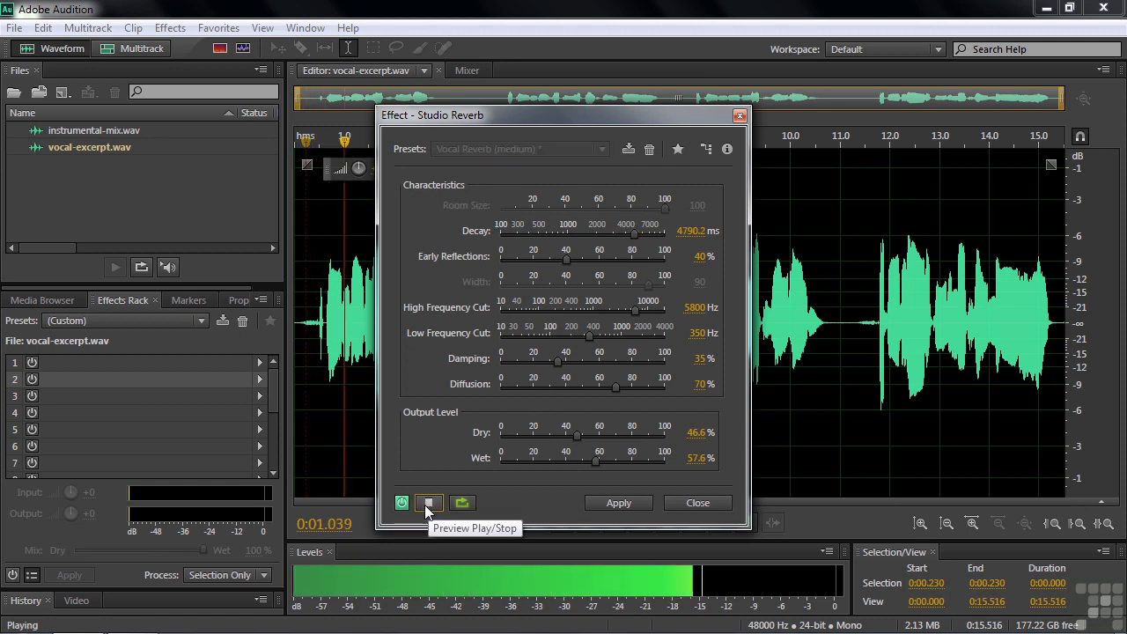
{"action": "left_click", "coordinate": [427, 502]}
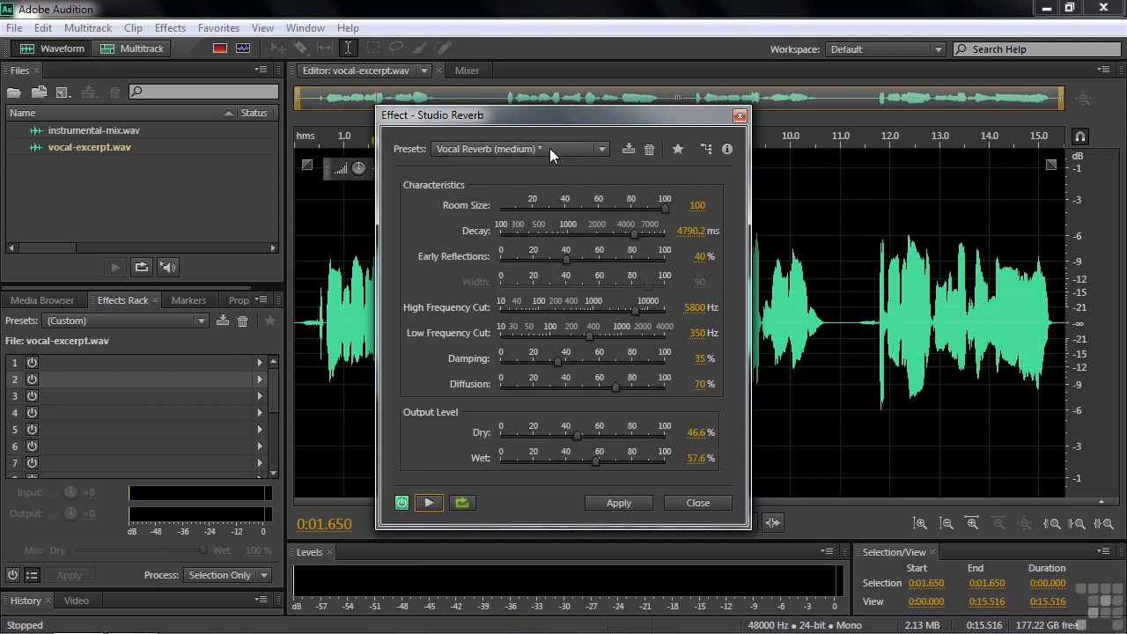
- Save the reverb settings as the preset 'Jeff's Vocal Reverb (medium)'
{"action": "left_click", "coordinate": [628, 150]}
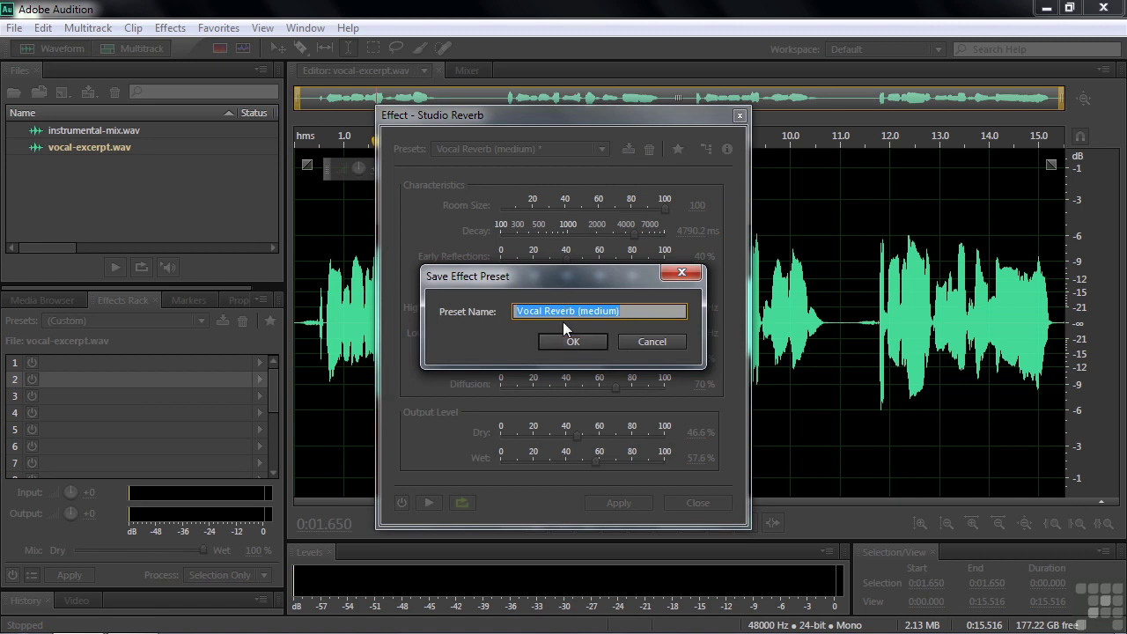
{"action": "left_click", "coordinate": [642, 309]}
{"action": "key", "text": "Home"}
{"action": "type", "text": "Jeff's"}
{"action": "left_click", "coordinate": [581, 341]}
- Switch to the original Vocal Reverb (medium) preset and back to confirm Jeff's version loads
{"action": "left_click", "coordinate": [601, 148]}
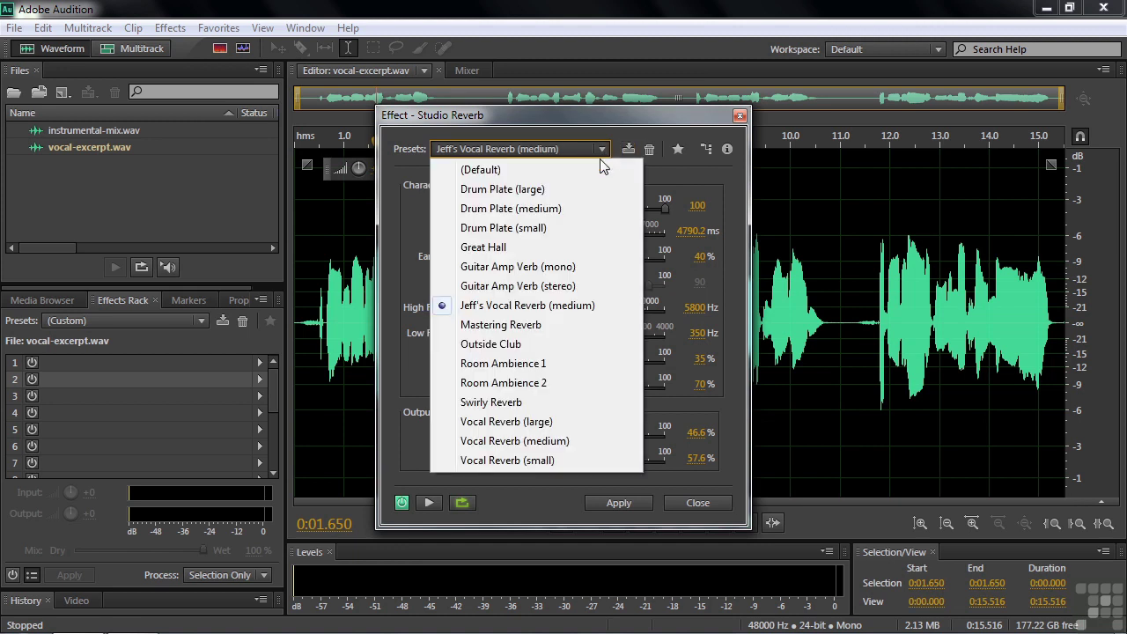
{"action": "left_click", "coordinate": [520, 449]}
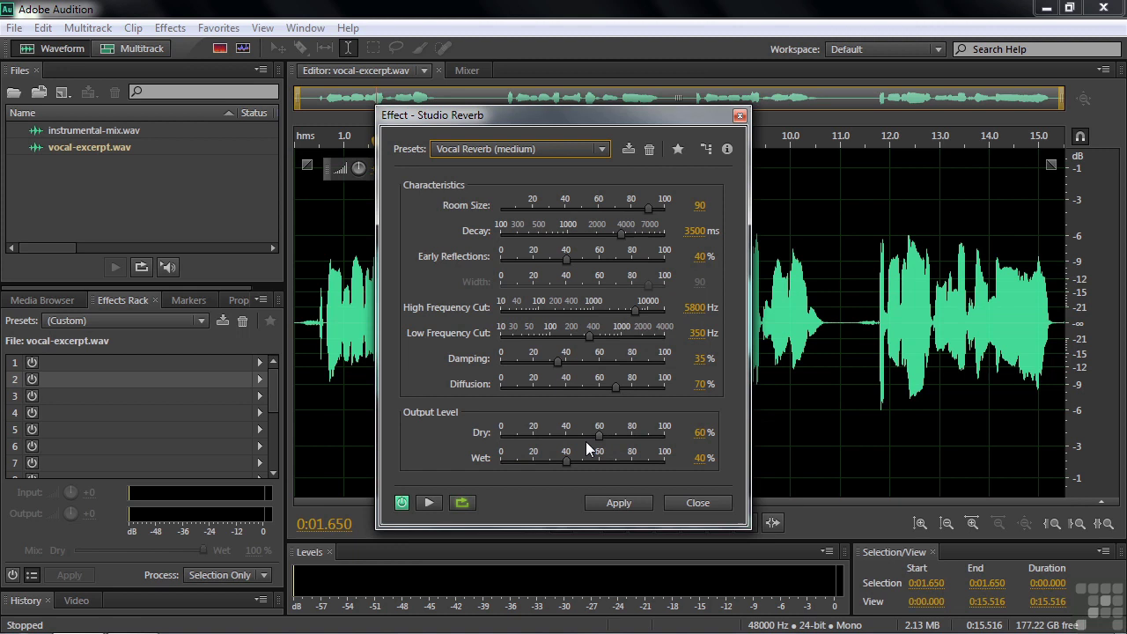
{"action": "left_click", "coordinate": [602, 148]}
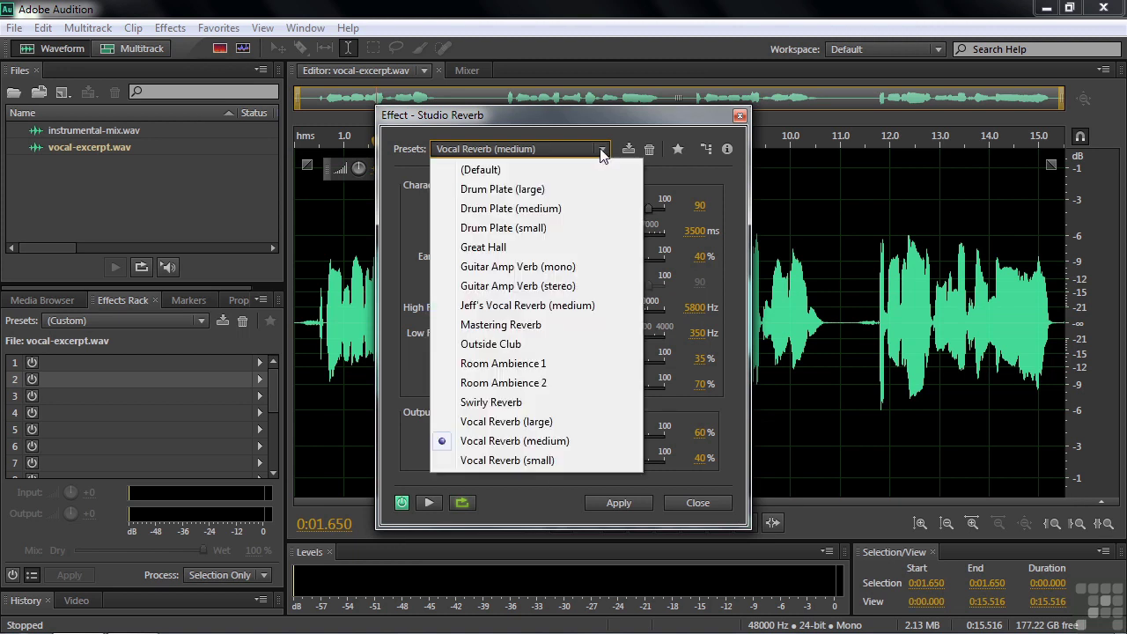
{"action": "left_click", "coordinate": [537, 304]}
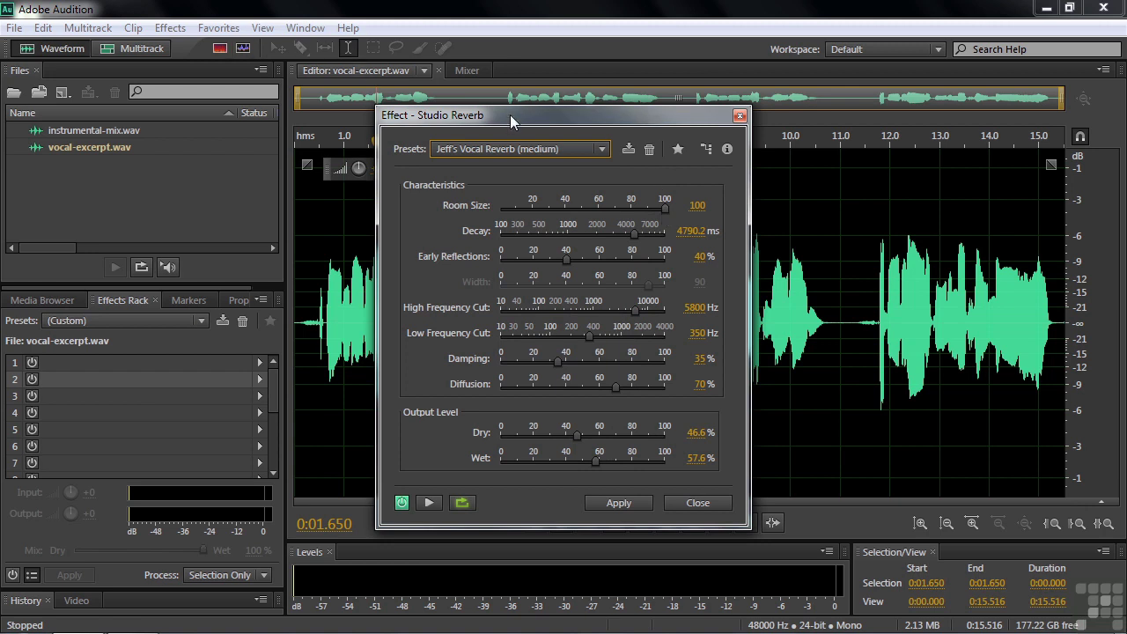
- Close Studio Reverb and load the Far Away Source rack preset, accepting the real-time playback alert
{"action": "left_click", "coordinate": [697, 502]}
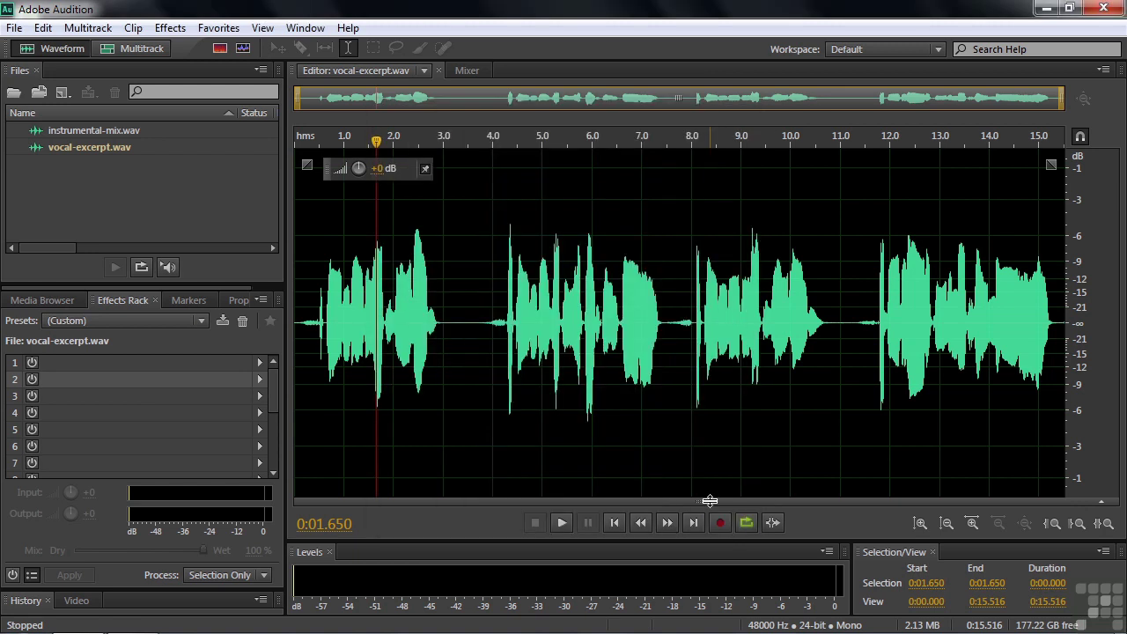
{"action": "left_click", "coordinate": [201, 322]}
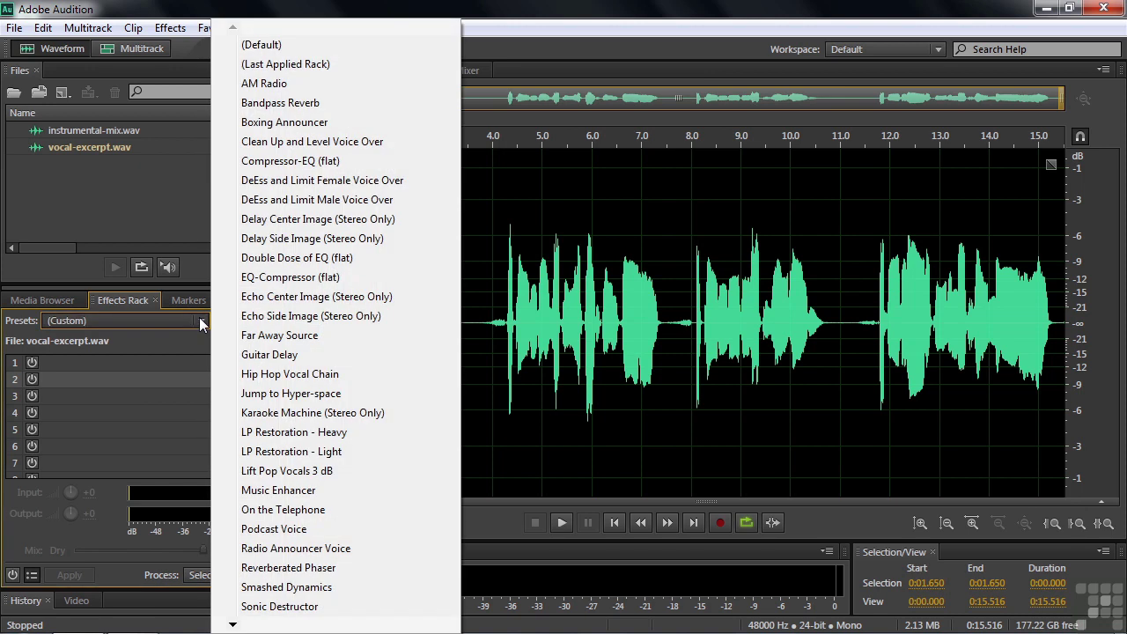
{"action": "left_click", "coordinate": [277, 336]}
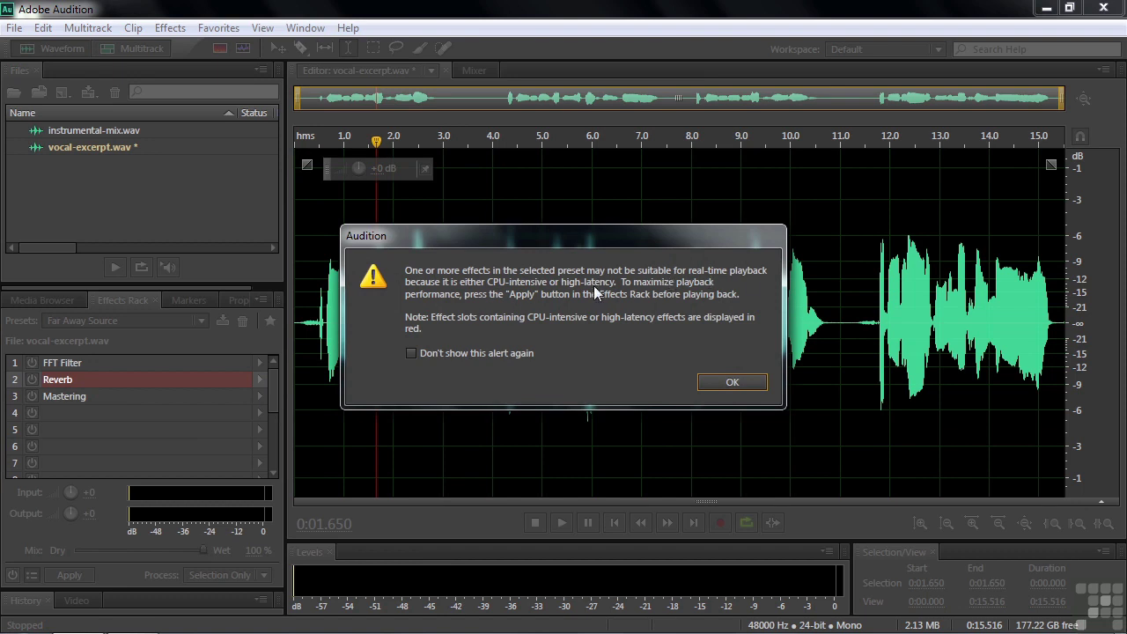
{"action": "left_click", "coordinate": [727, 383]}
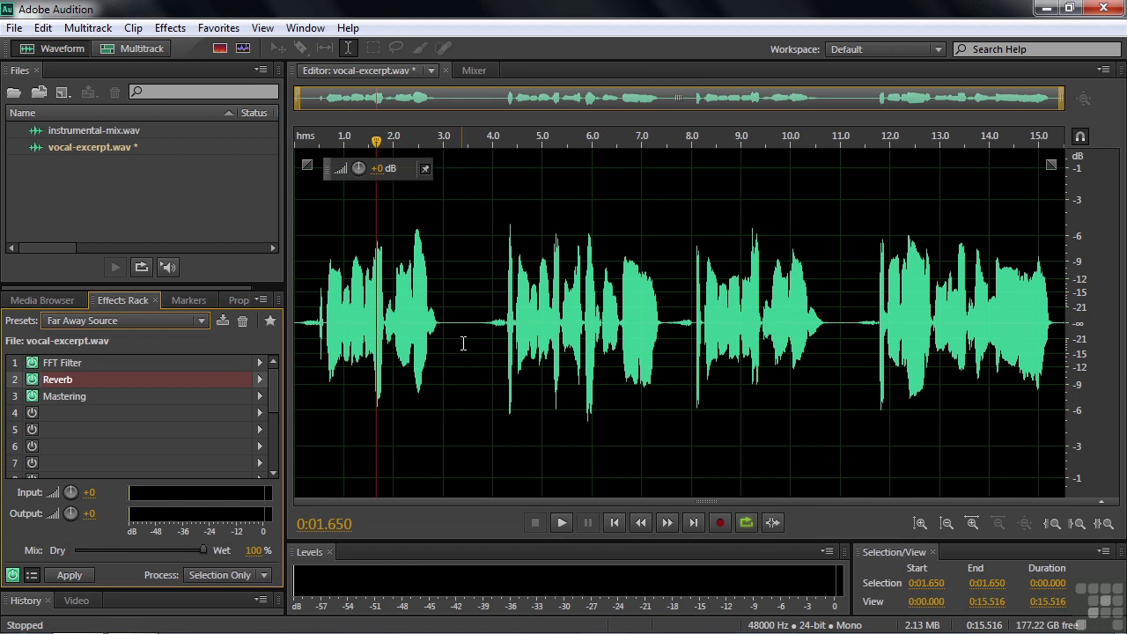
- Play the clip, then set the rack Reverb to Wet 79%, Decay 4179 ms, Pre-Delay 65 ms and Perception 149
{"action": "left_click", "coordinate": [327, 321]}
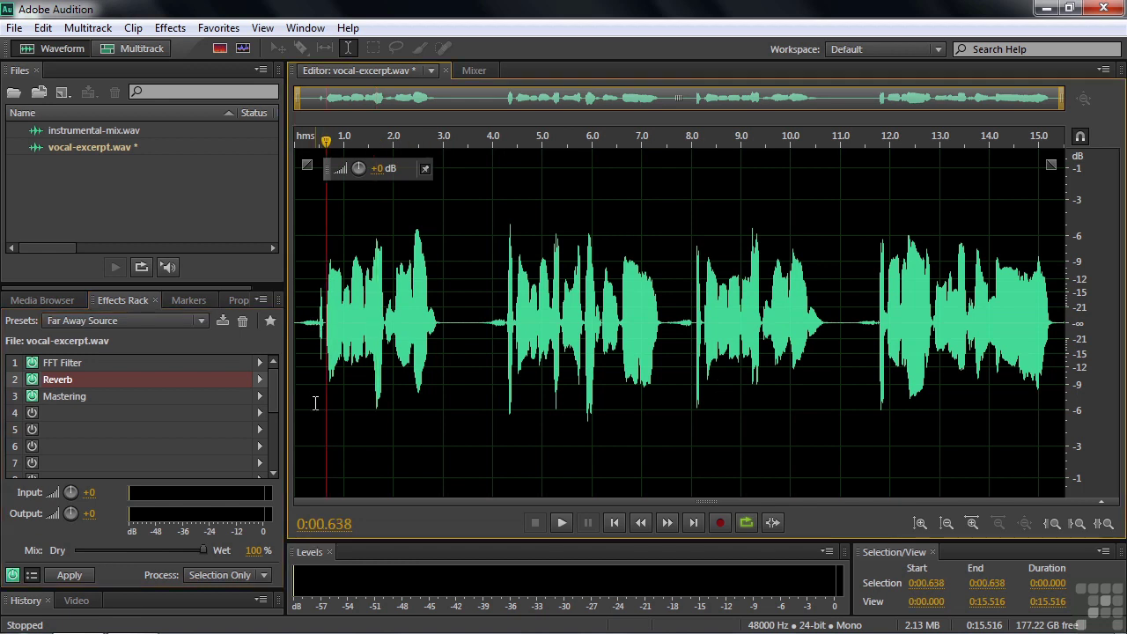
{"action": "key", "text": "space"}
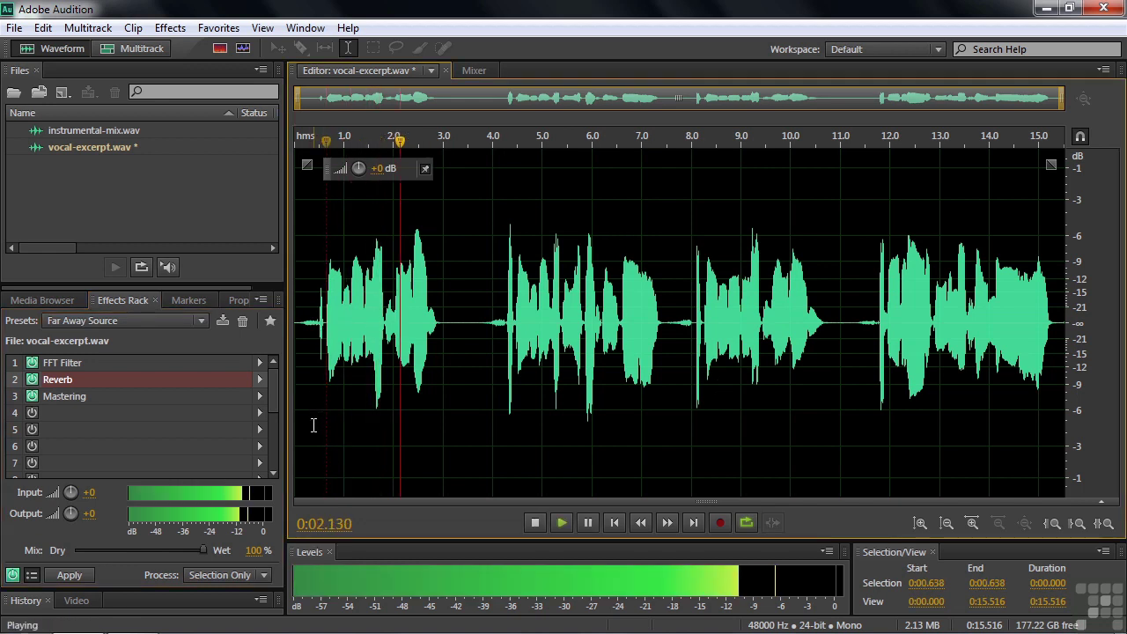
{"action": "key", "text": "space"}
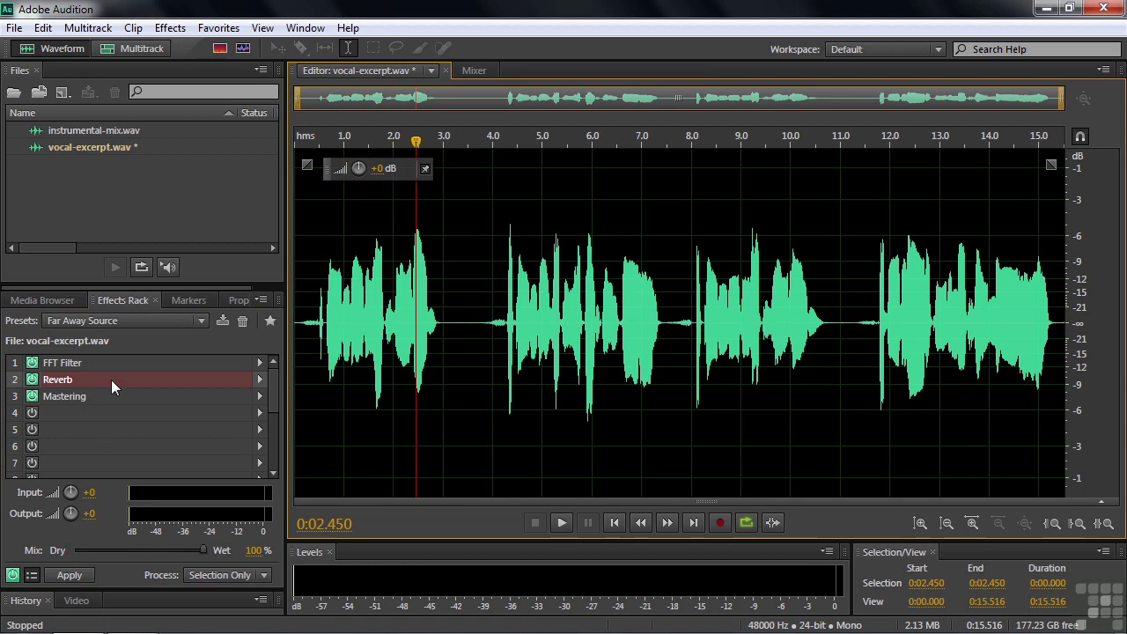
{"action": "double_click", "coordinate": [111, 380]}
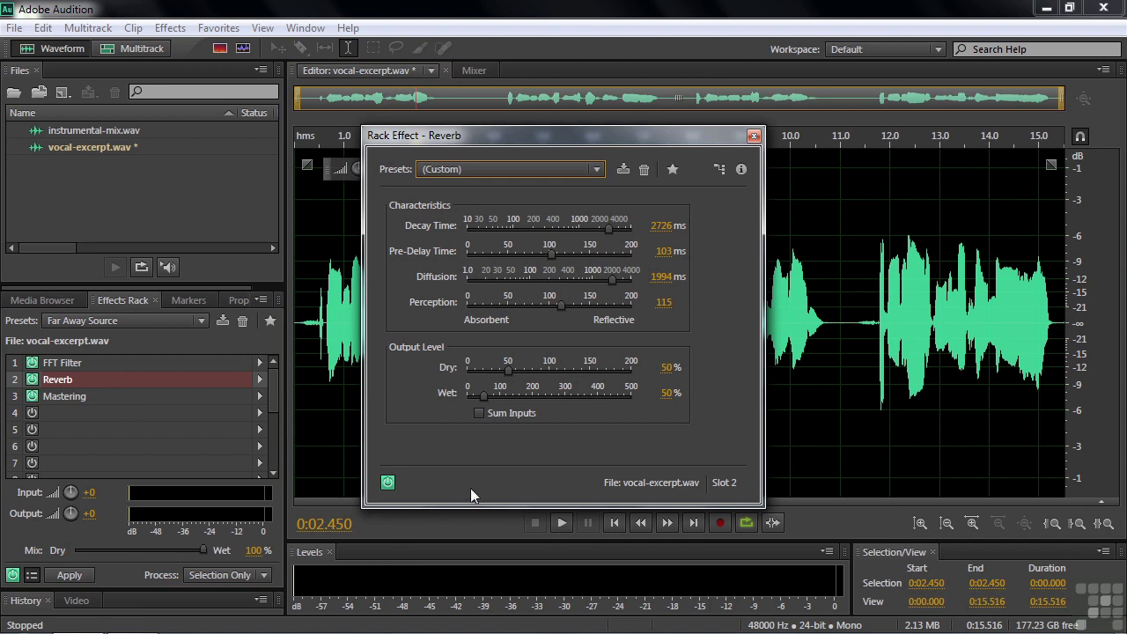
{"action": "left_click_drag", "start_coordinate": [483, 395], "coordinate": [495, 372]}
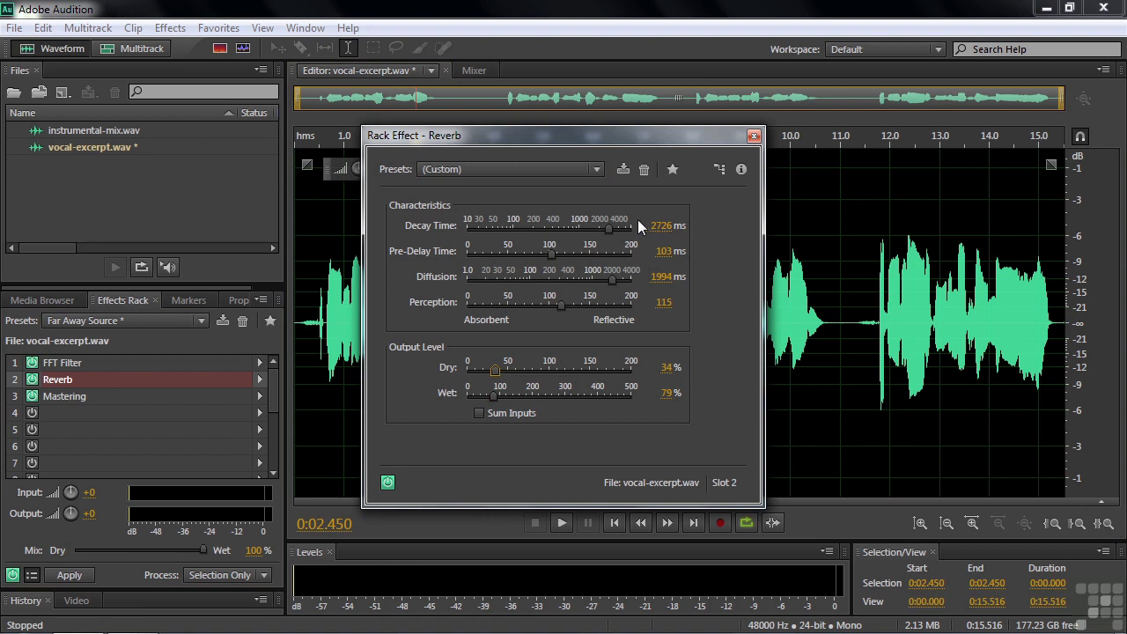
{"action": "left_click_drag", "start_coordinate": [610, 229], "coordinate": [623, 229]}
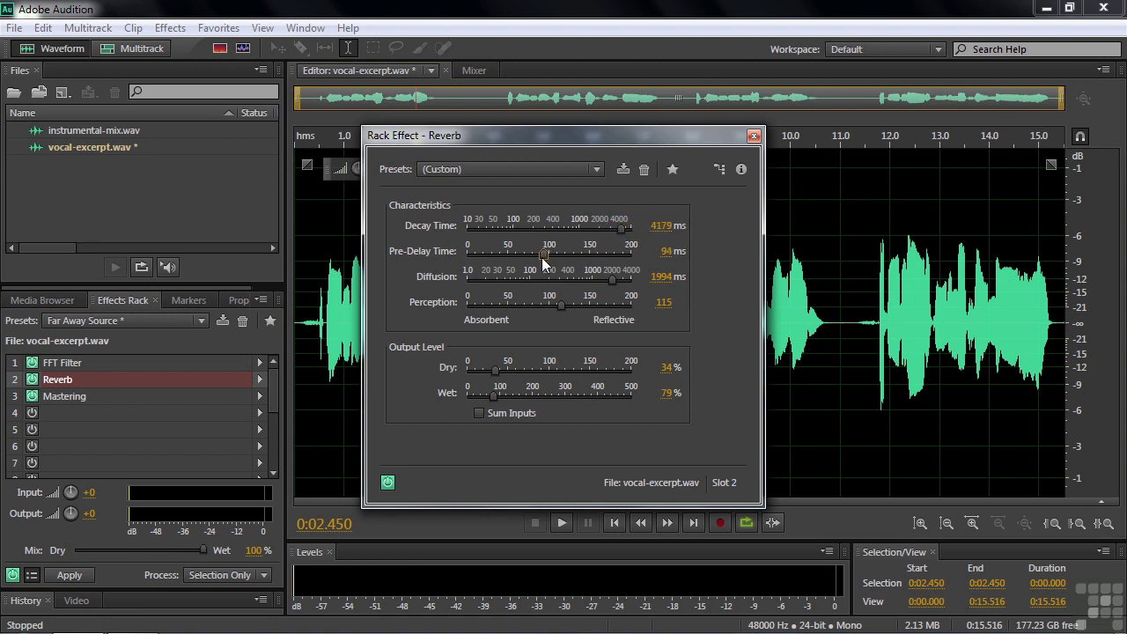
{"action": "left_click_drag", "start_coordinate": [543, 258], "coordinate": [520, 259]}
{"action": "left_click_drag", "start_coordinate": [561, 304], "coordinate": [585, 306]}
{"action": "left_click", "coordinate": [754, 138]}
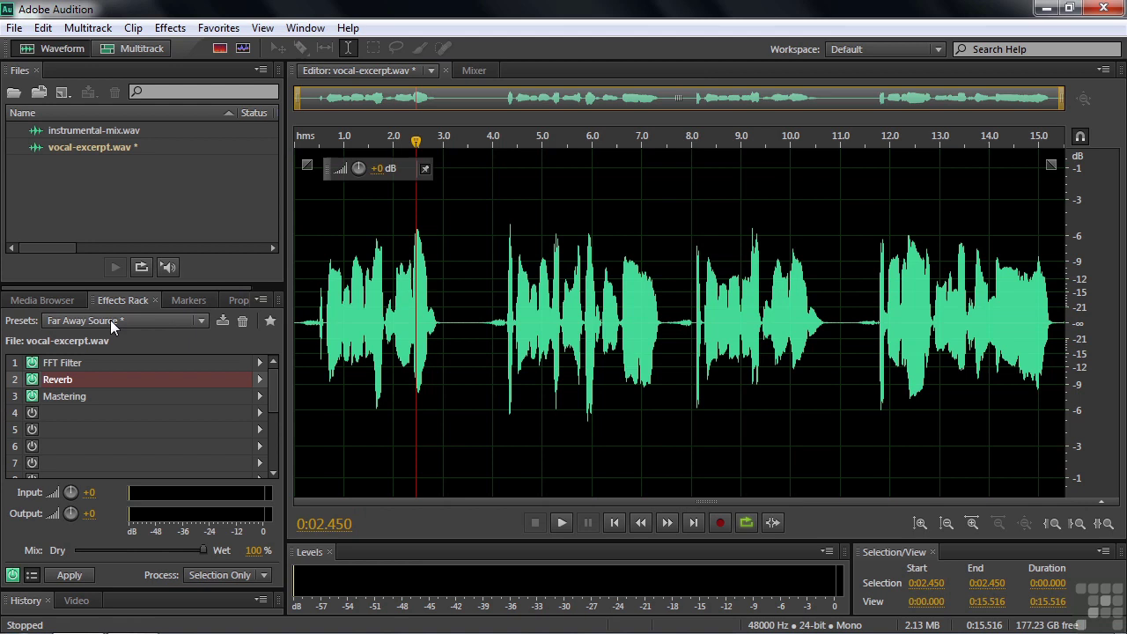
- Reshape the FFT Filter curve: raise the low-mids slightly and lower the top end to about 0 dB
{"action": "double_click", "coordinate": [63, 362]}
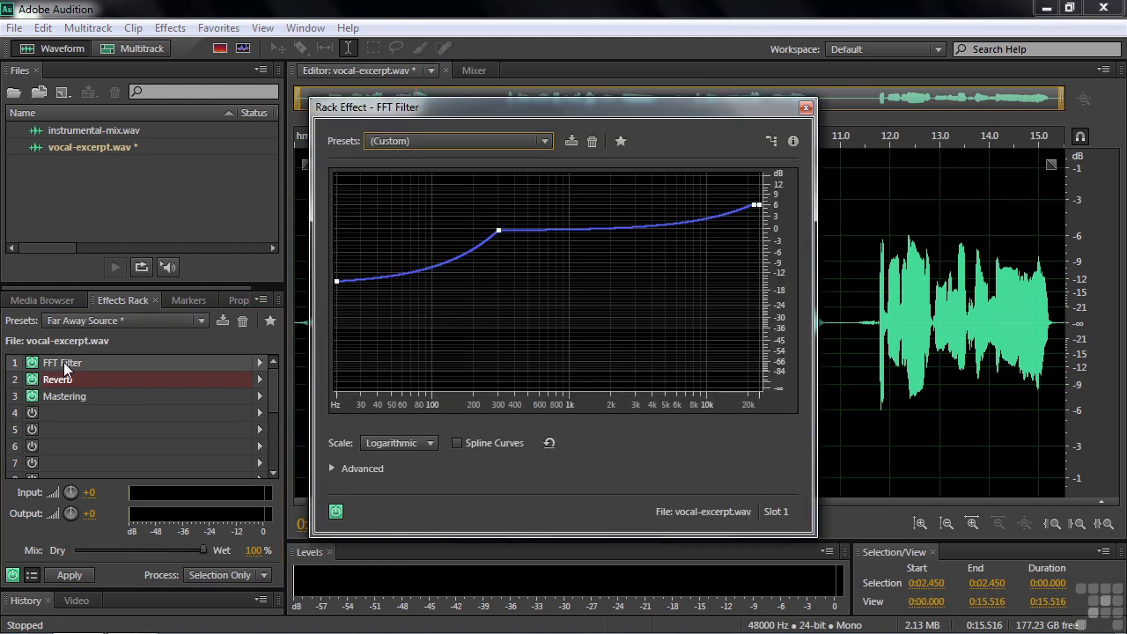
{"action": "left_click", "coordinate": [425, 272]}
{"action": "left_click_drag", "start_coordinate": [425, 274], "coordinate": [419, 255]}
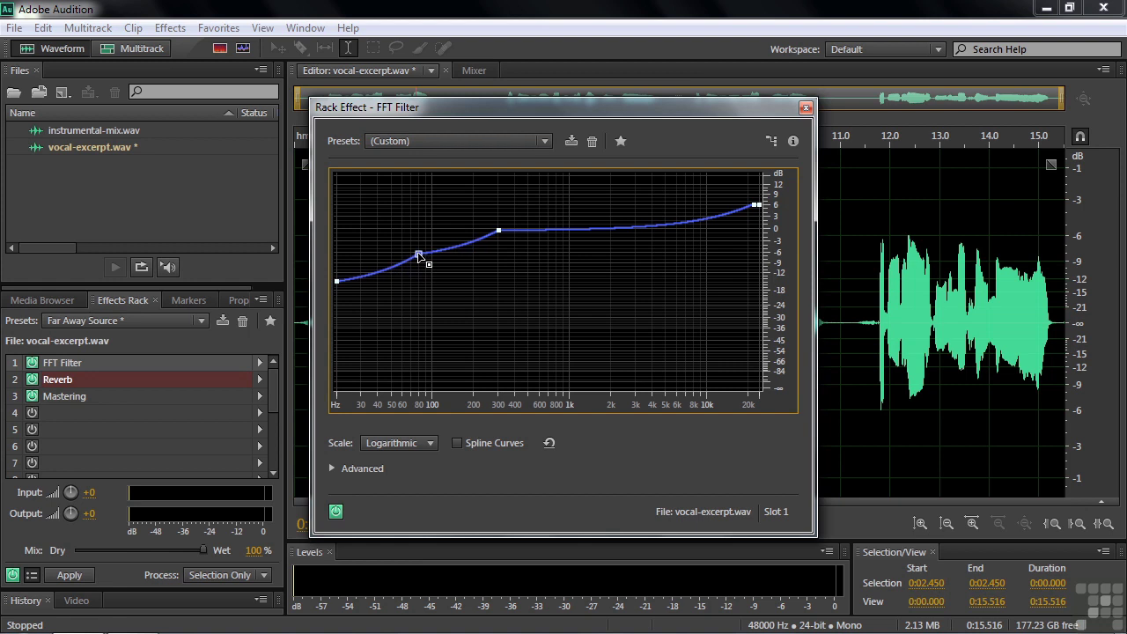
{"action": "left_click_drag", "start_coordinate": [756, 204], "coordinate": [748, 222]}
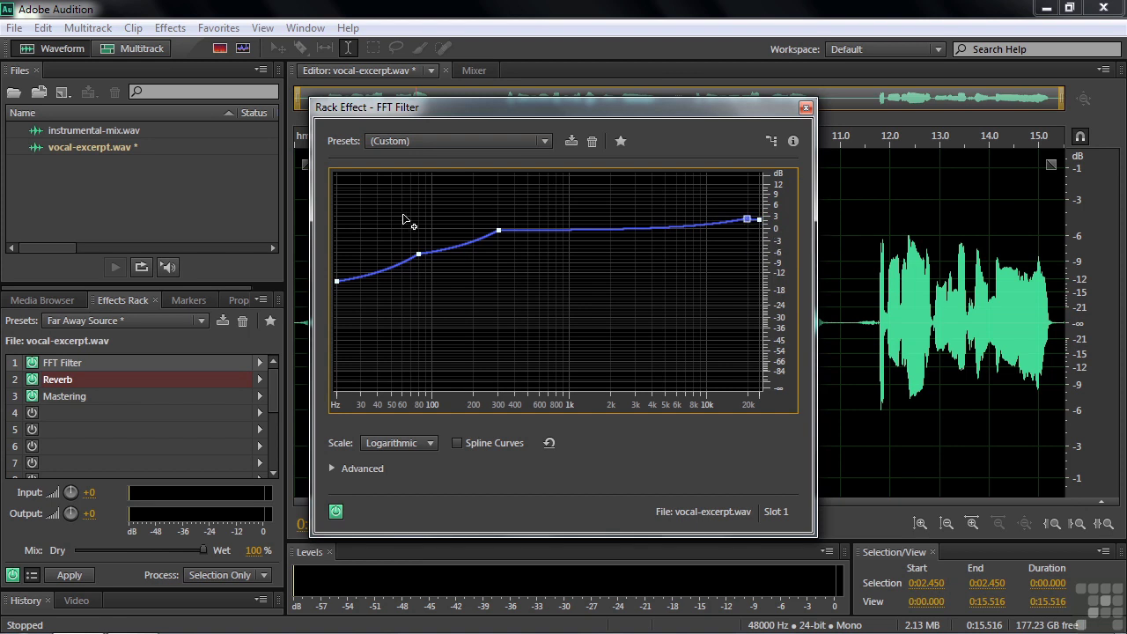
{"action": "left_click", "coordinate": [804, 107]}
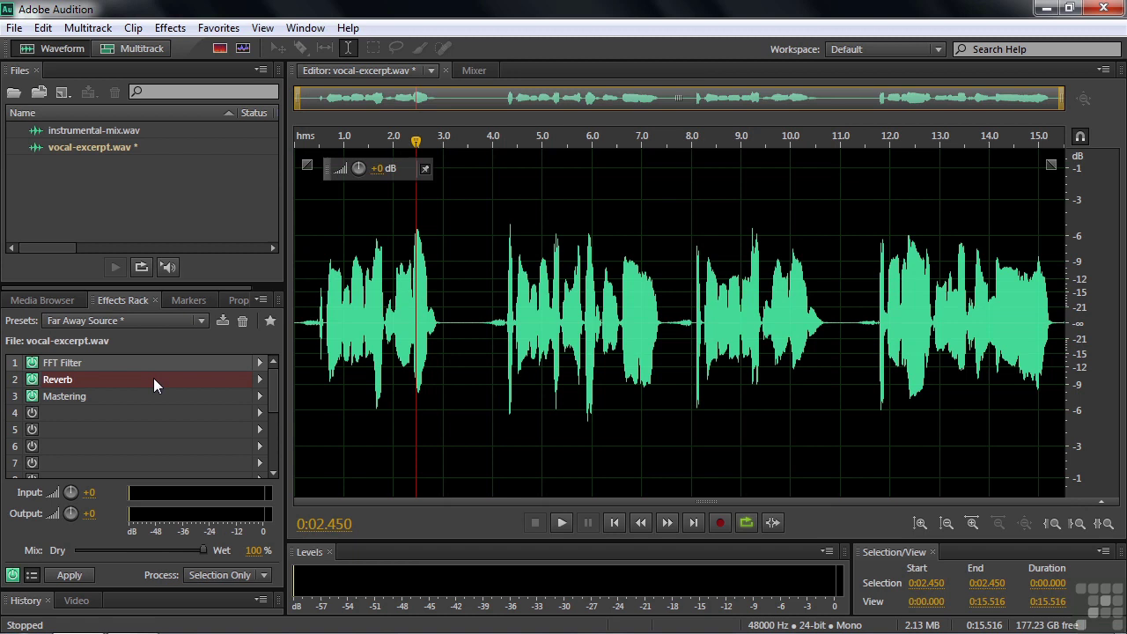
- Save the rack as the preset 'Jeff's Far Away Source'
{"action": "left_click", "coordinate": [222, 321]}
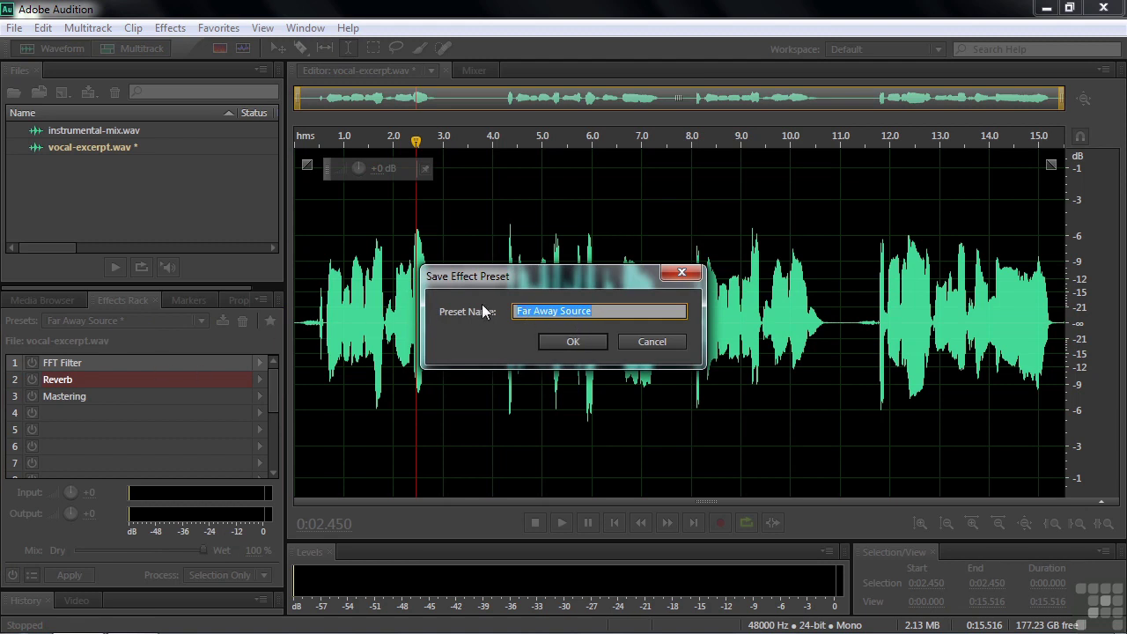
{"action": "left_click", "coordinate": [516, 311]}
{"action": "type", "text": "Jeff's"}
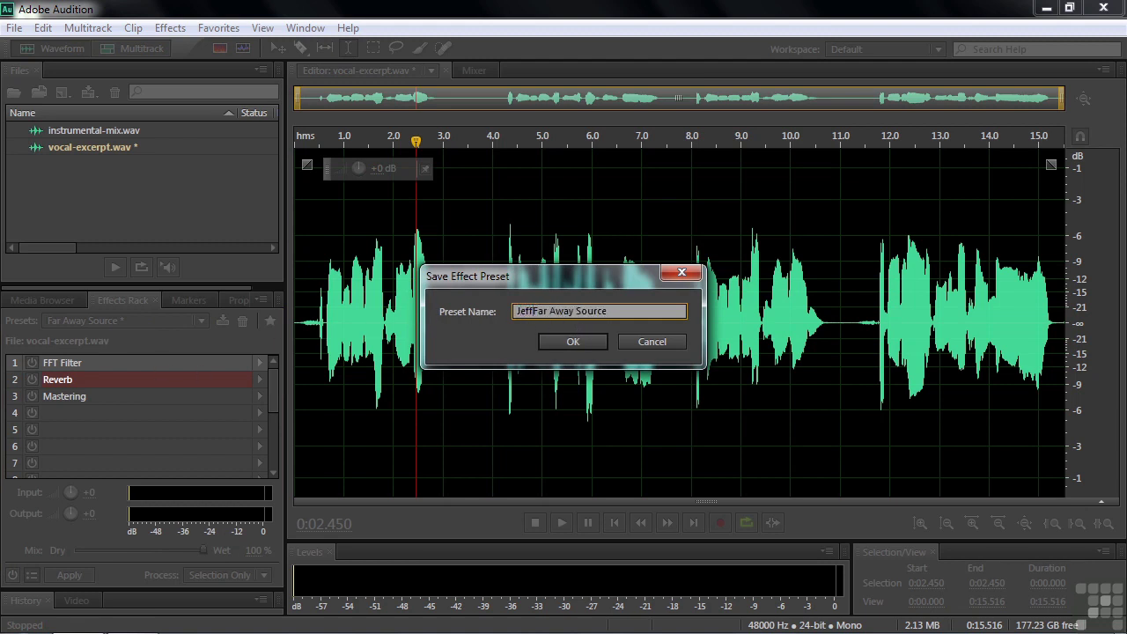
{"action": "left_click", "coordinate": [588, 345]}
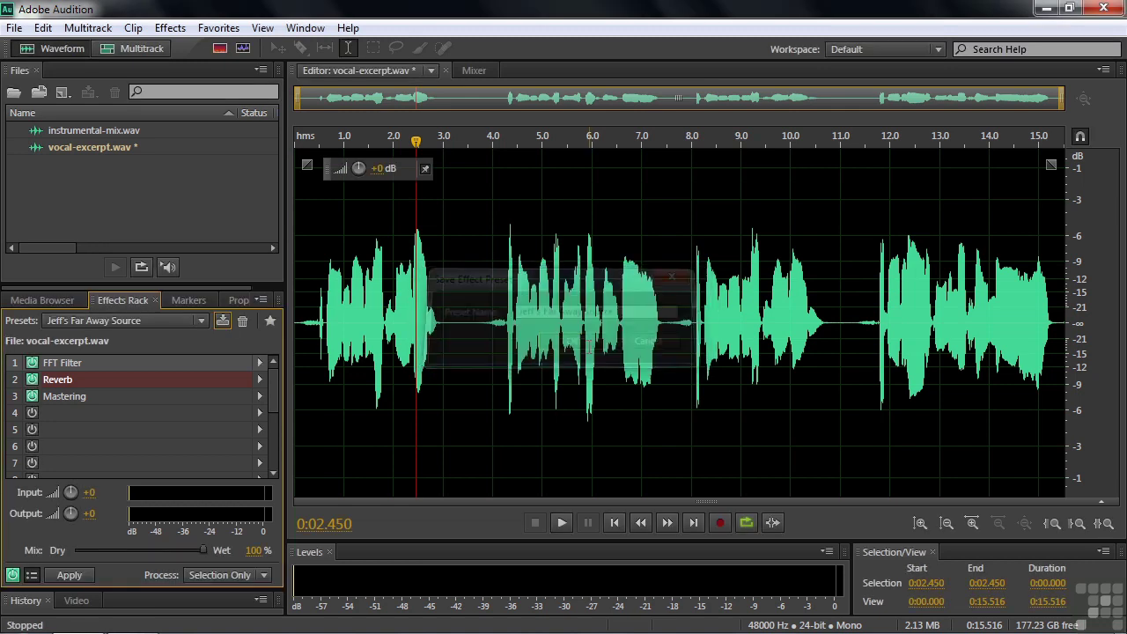
- Delete the Reverb, Mastering and FFT Filter effects from the rack
{"action": "left_click", "coordinate": [92, 394], "text": "ctrl"}
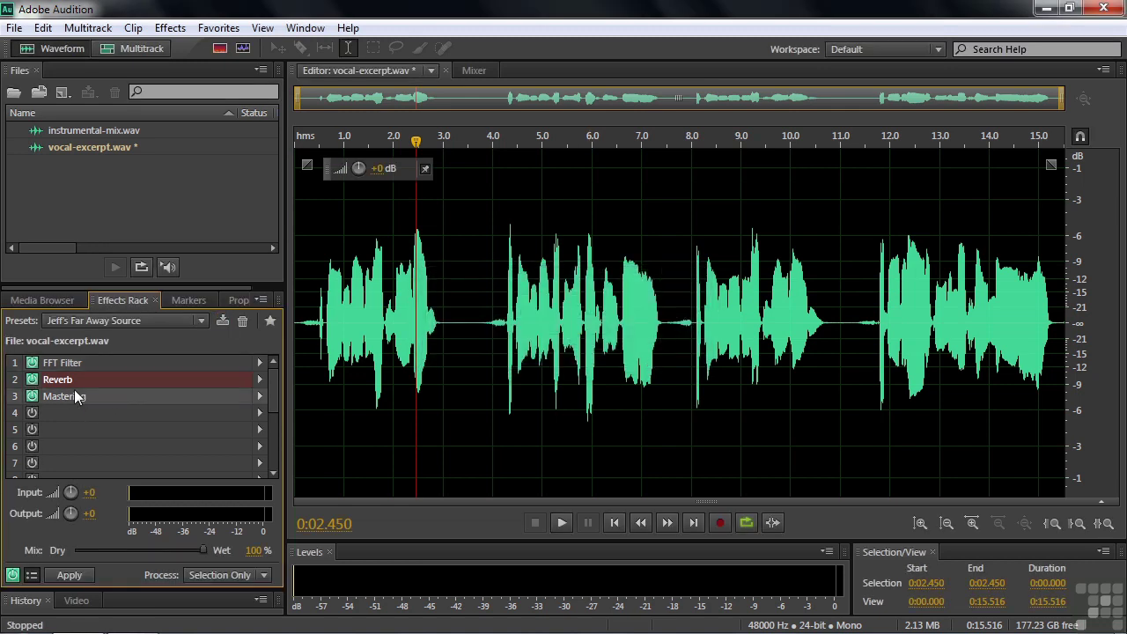
{"action": "key", "text": "Delete"}
{"action": "left_click", "coordinate": [70, 363]}
{"action": "key", "text": "Delete"}
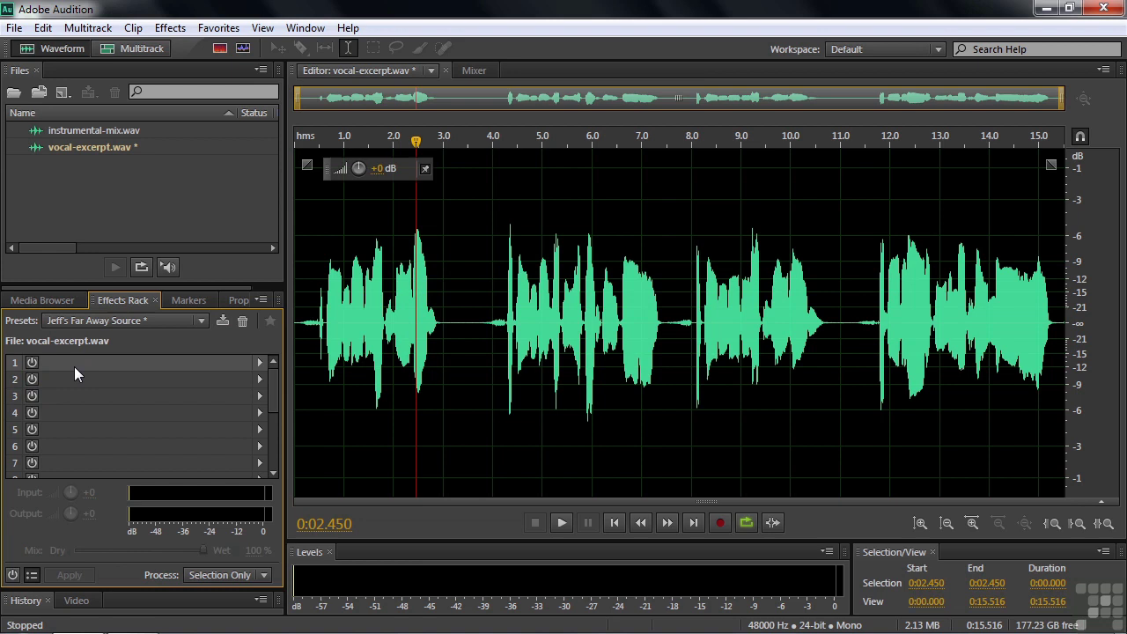
- Open instrumental-mix.wav and apply the Jeff's Far Away Source rack preset, dismissing the playback alert
{"action": "double_click", "coordinate": [54, 130]}
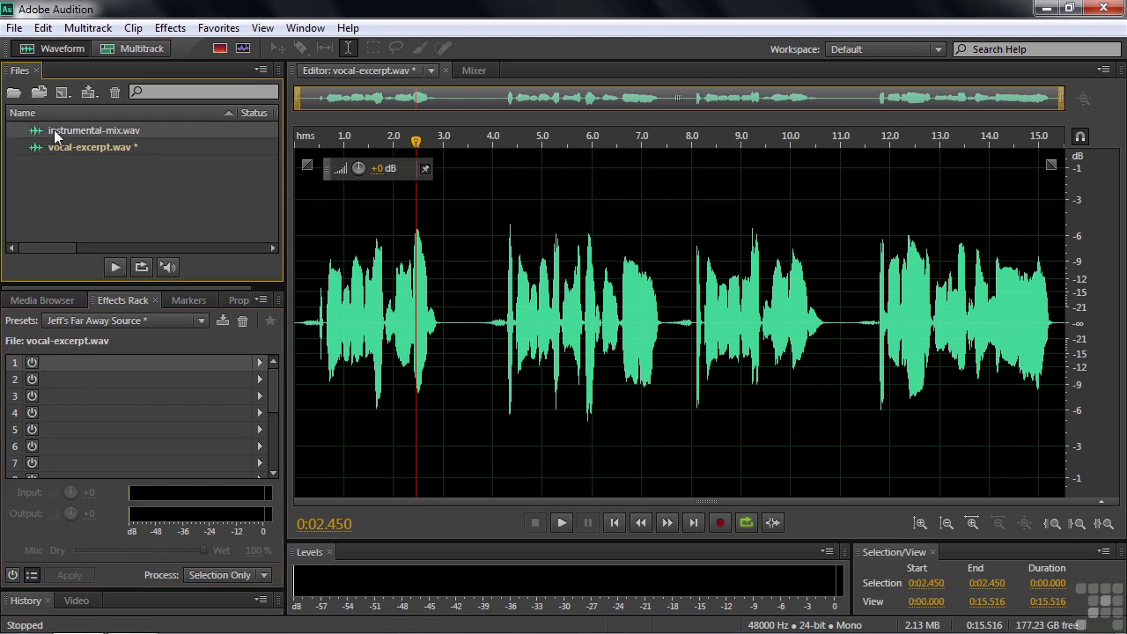
{"action": "left_click", "coordinate": [199, 322]}
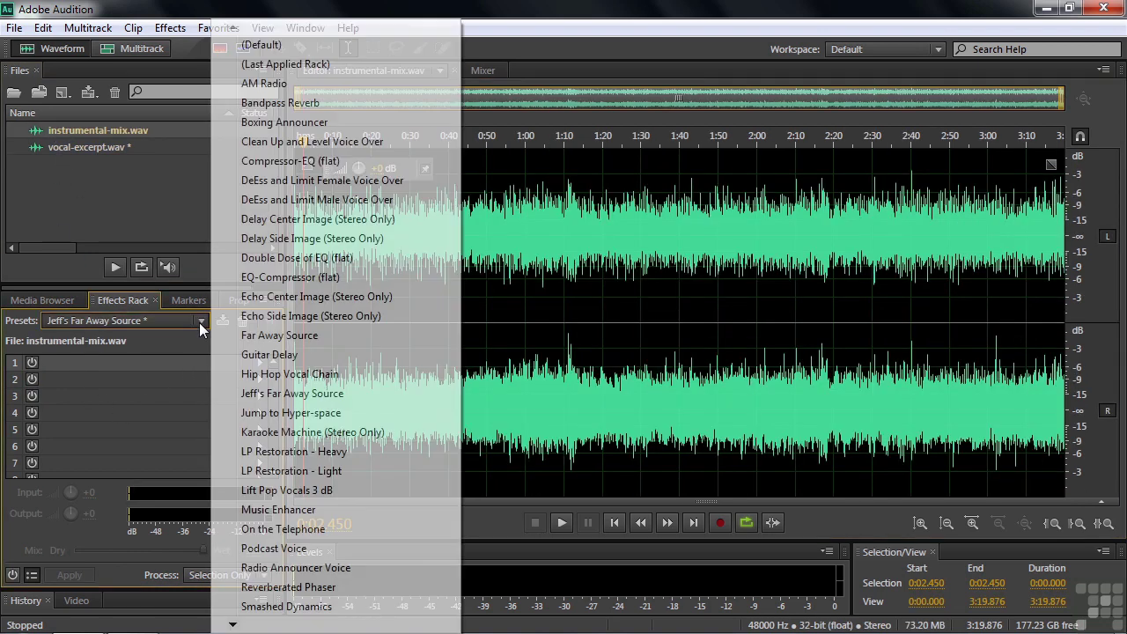
{"action": "left_click", "coordinate": [293, 396]}
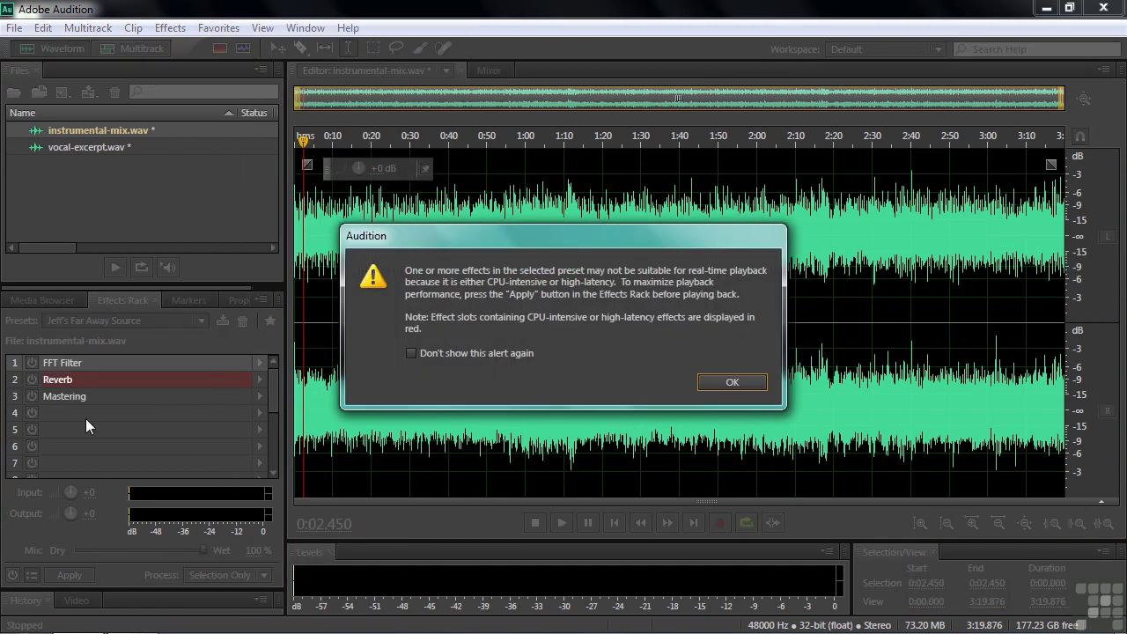
{"action": "left_click", "coordinate": [732, 383]}
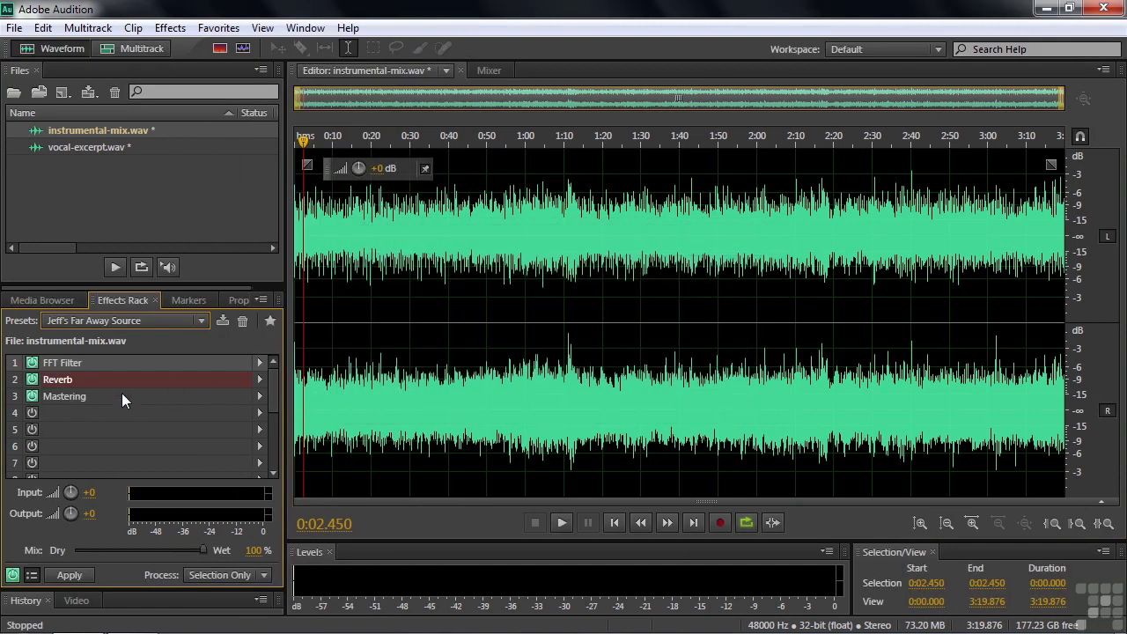
- Check that the reloaded Reverb and FFT Filter settings match what was saved
{"action": "double_click", "coordinate": [48, 379]}
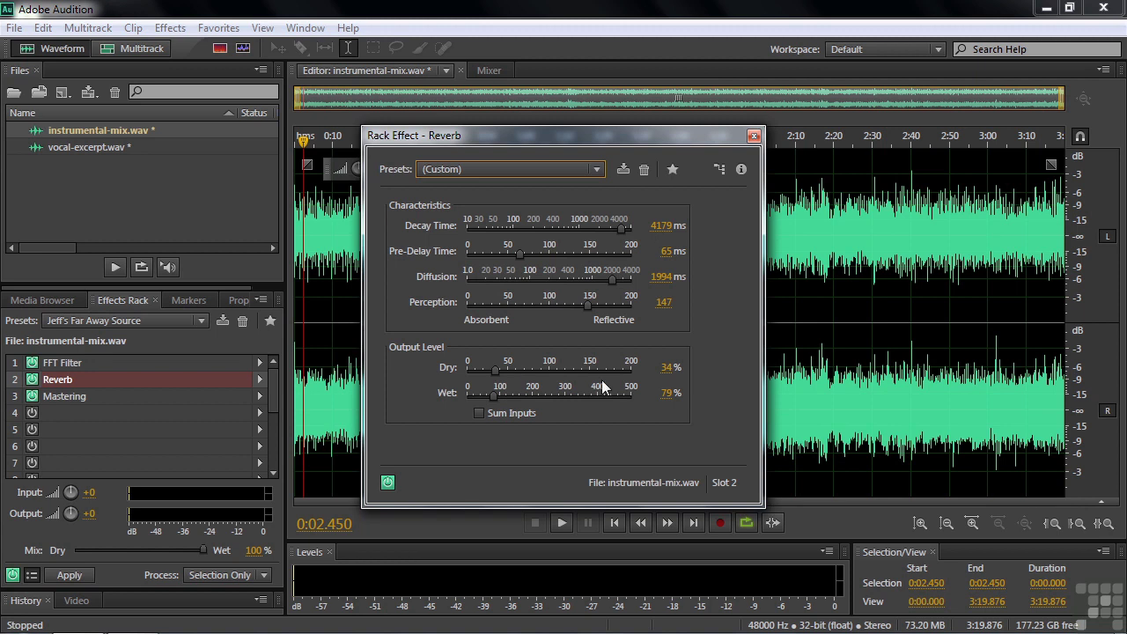
{"action": "left_click", "coordinate": [754, 135]}
{"action": "double_click", "coordinate": [63, 362]}
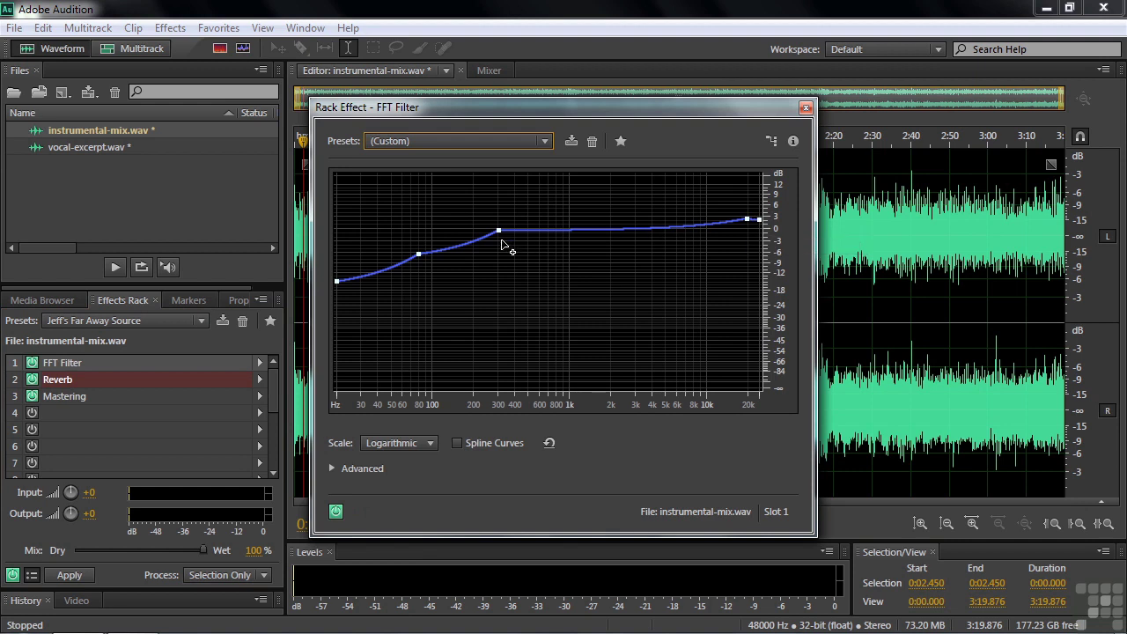
{"action": "left_click", "coordinate": [806, 108]}
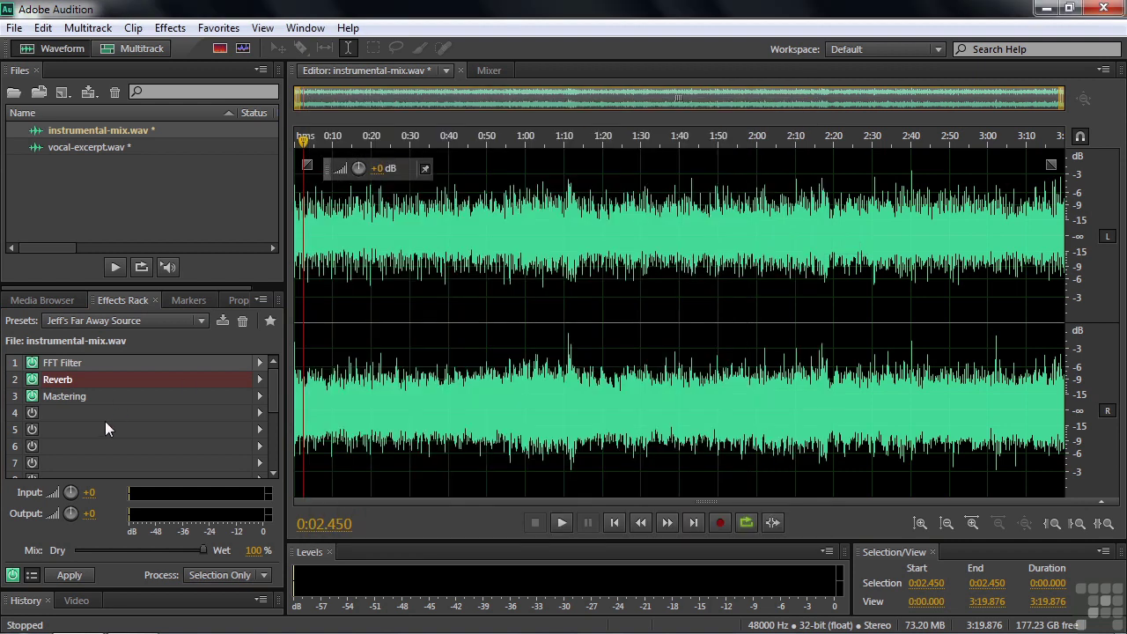
- Remove the Mastering, Reverb and FFT Filter effects from the rack
{"action": "left_click", "coordinate": [59, 392]}
{"action": "key", "text": "Delete"}
{"action": "left_click", "coordinate": [41, 380]}
{"action": "key", "text": "Delete"}
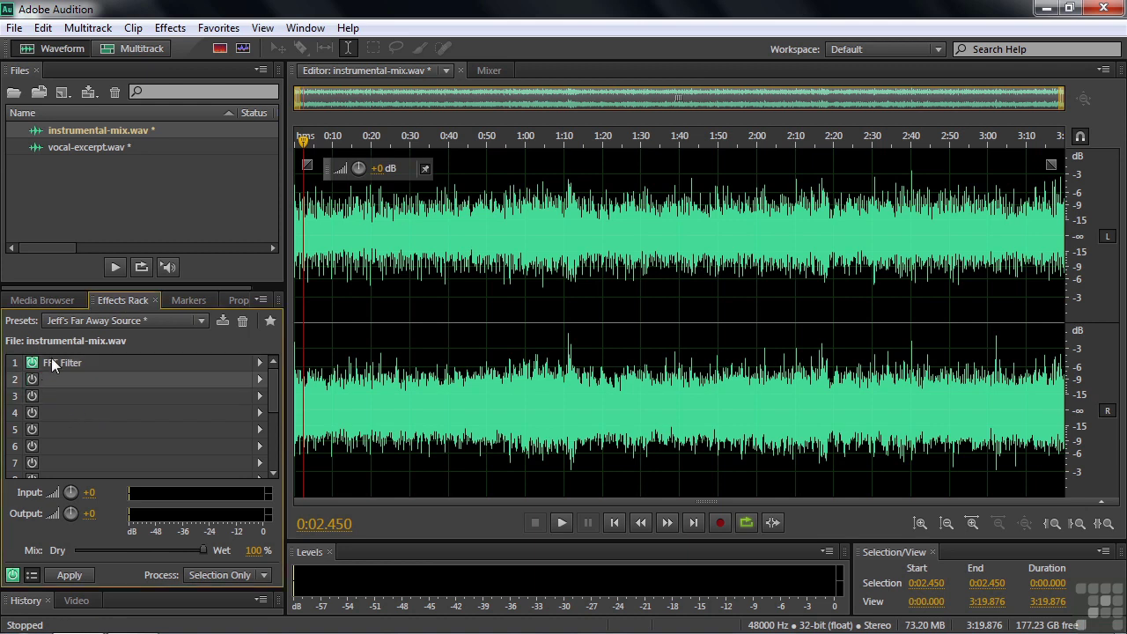
{"action": "left_click", "coordinate": [51, 362]}
{"action": "key", "text": "Delete"}
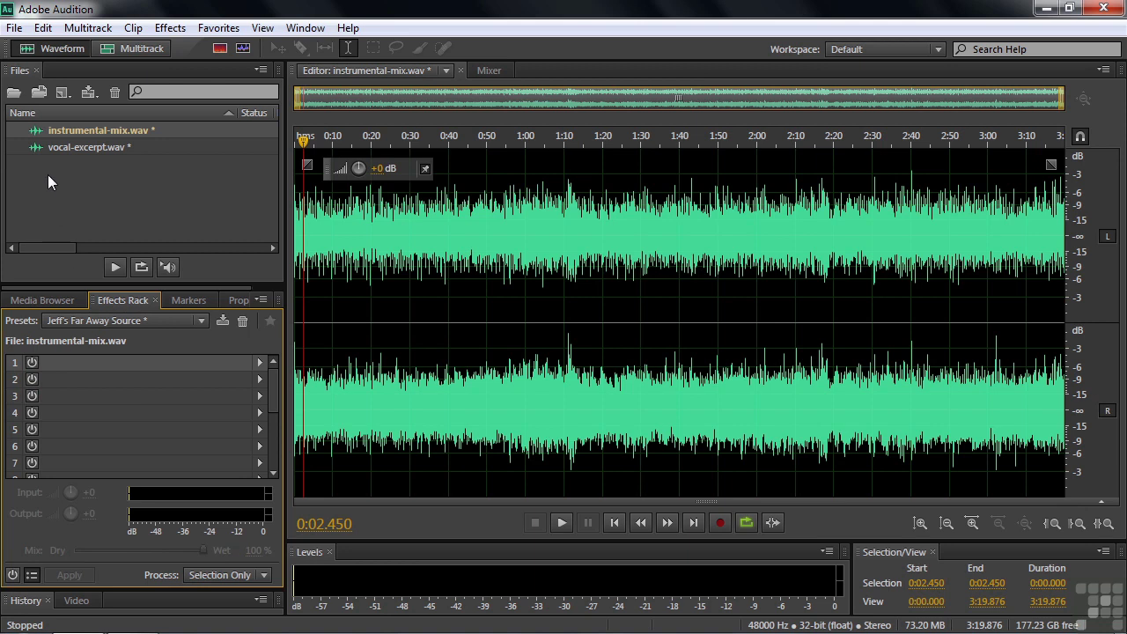
- Open vocal-excerpt.wav and add a Vocal Enhancer set to Female in rack slot 1
{"action": "double_click", "coordinate": [62, 147]}
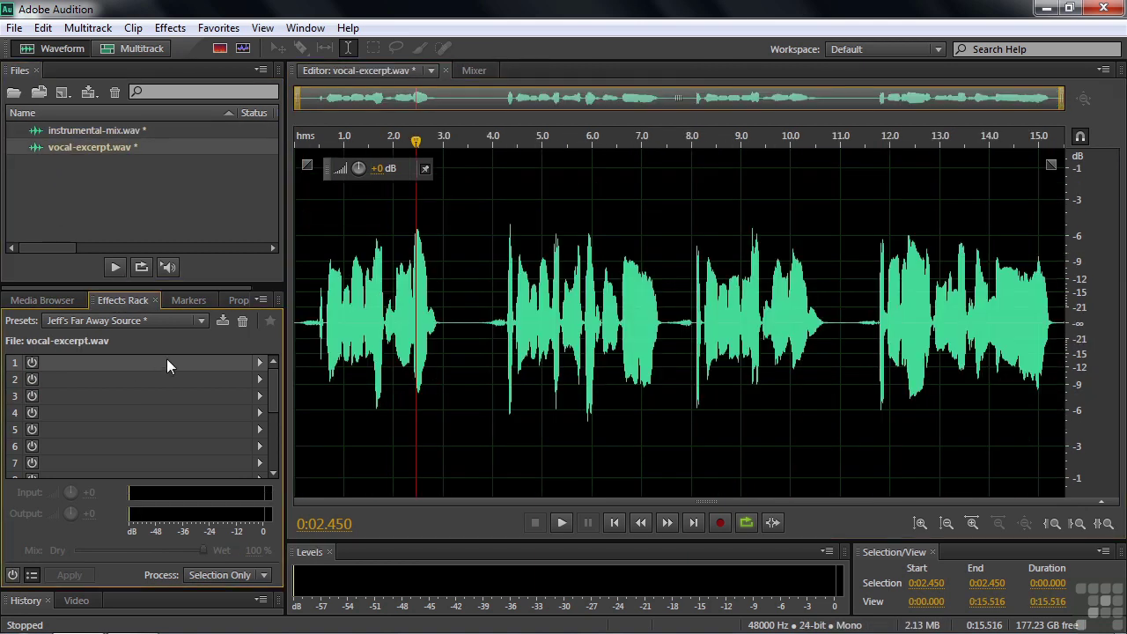
{"action": "left_click", "coordinate": [256, 362]}
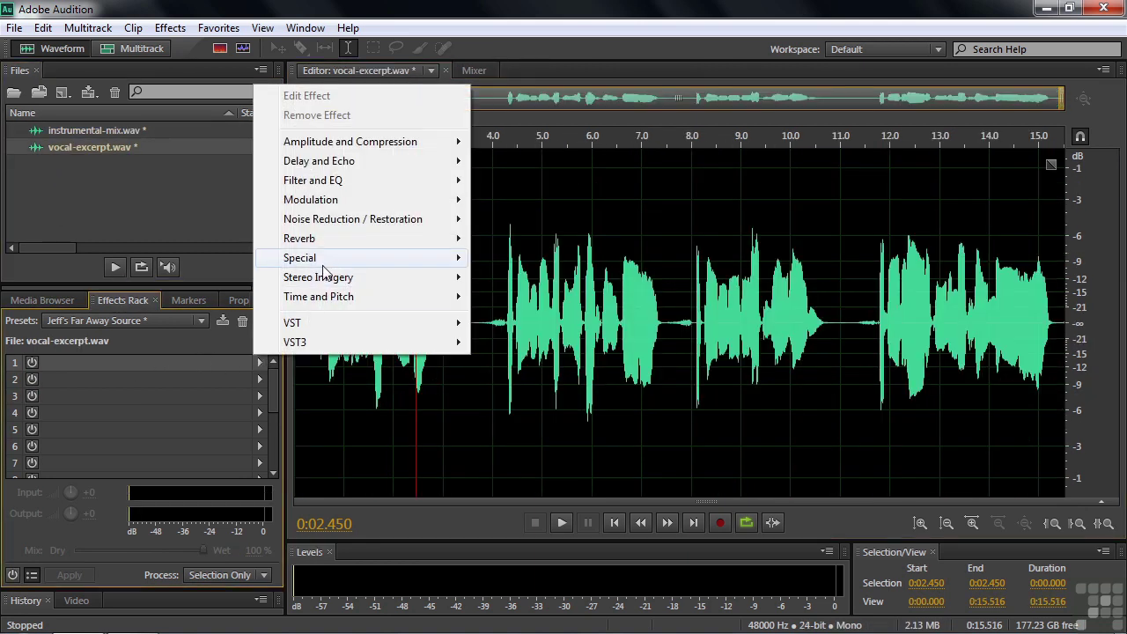
{"action": "mouse_move", "coordinate": [325, 264]}
{"action": "left_click", "coordinate": [507, 315]}
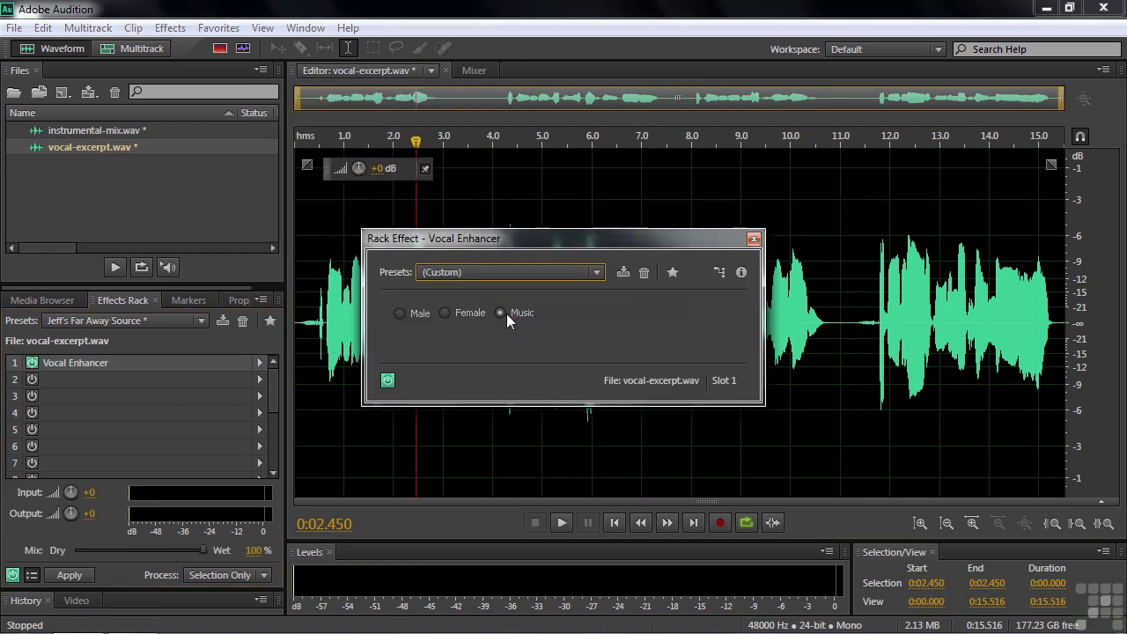
{"action": "left_click", "coordinate": [446, 314]}
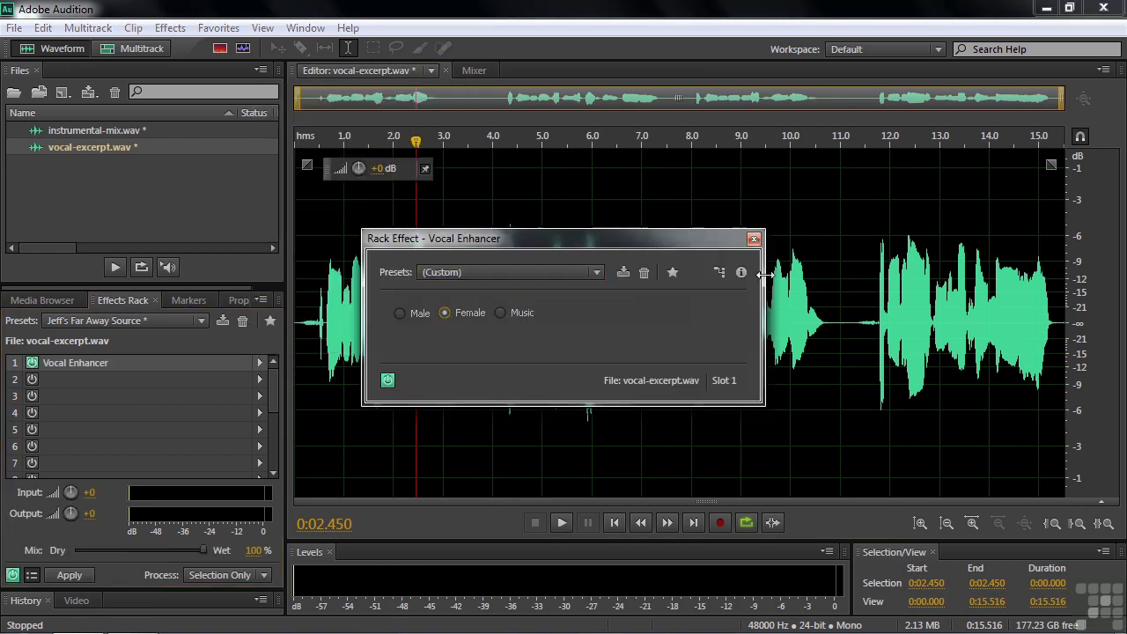
{"action": "left_click", "coordinate": [754, 239]}
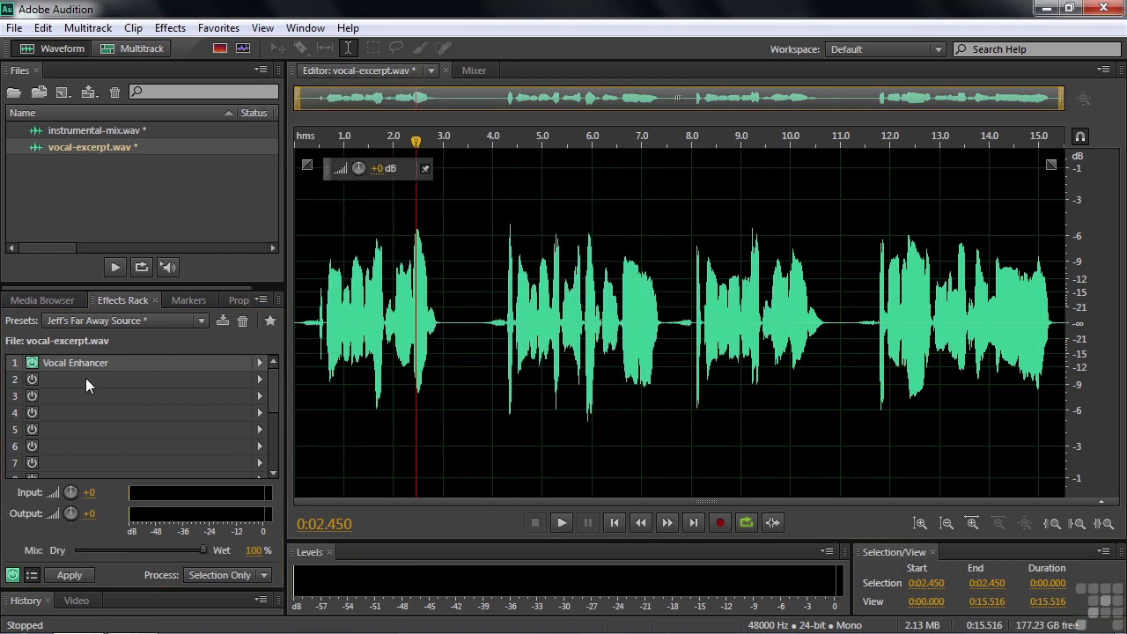
- Put Studio Reverb in slot 2 with the Vocal Reverb (medium) preset, Dry 50.4% and Wet 46.4%
{"action": "left_click", "coordinate": [258, 379]}
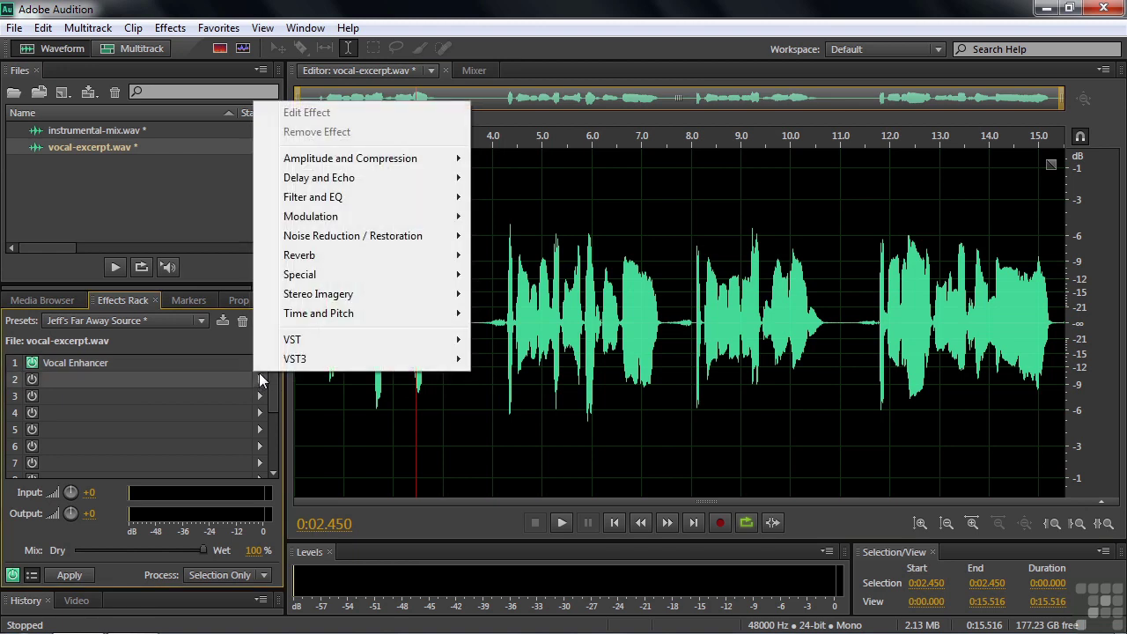
{"action": "mouse_move", "coordinate": [317, 256]}
{"action": "left_click", "coordinate": [511, 311]}
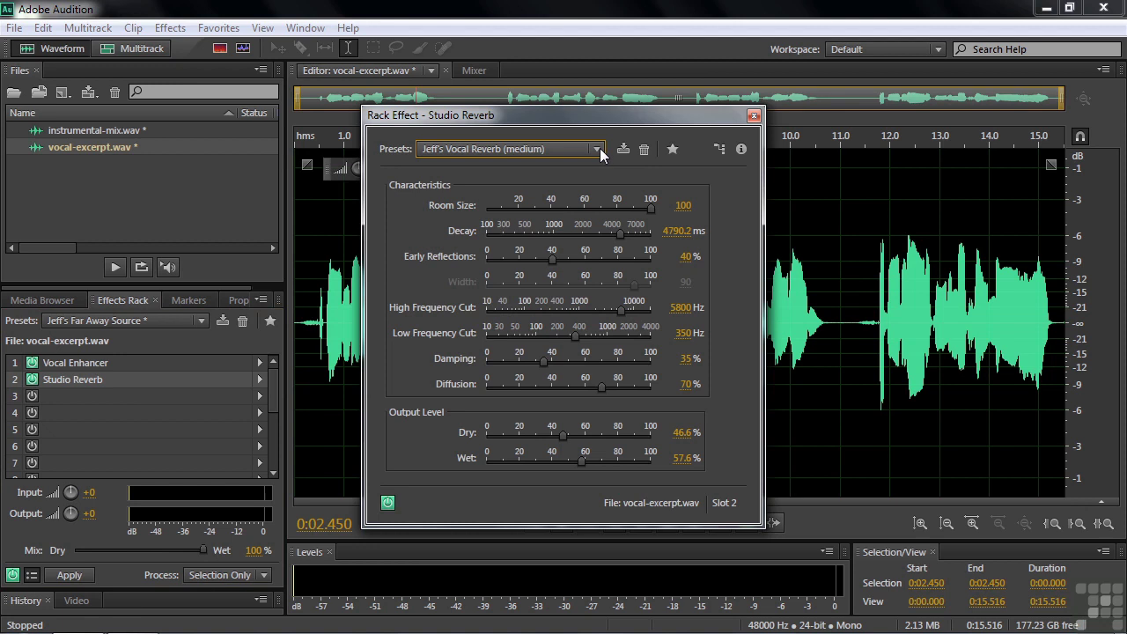
{"action": "left_click", "coordinate": [598, 150]}
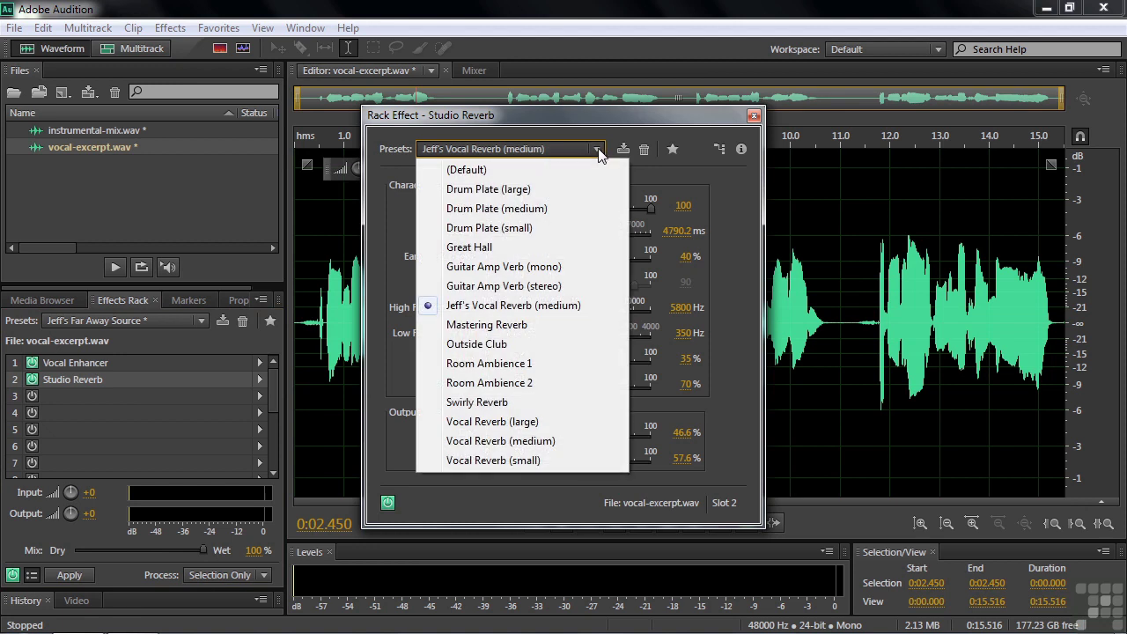
{"action": "left_click", "coordinate": [504, 441]}
{"action": "mouse_move", "coordinate": [586, 434]}
{"action": "left_mouse_down"}
{"action": "mouse_move", "coordinate": [573, 435]}
{"action": "mouse_move", "coordinate": [563, 460]}
{"action": "mouse_move", "coordinate": [569, 435]}
{"action": "left_mouse_up"}
{"action": "left_click", "coordinate": [754, 116]}
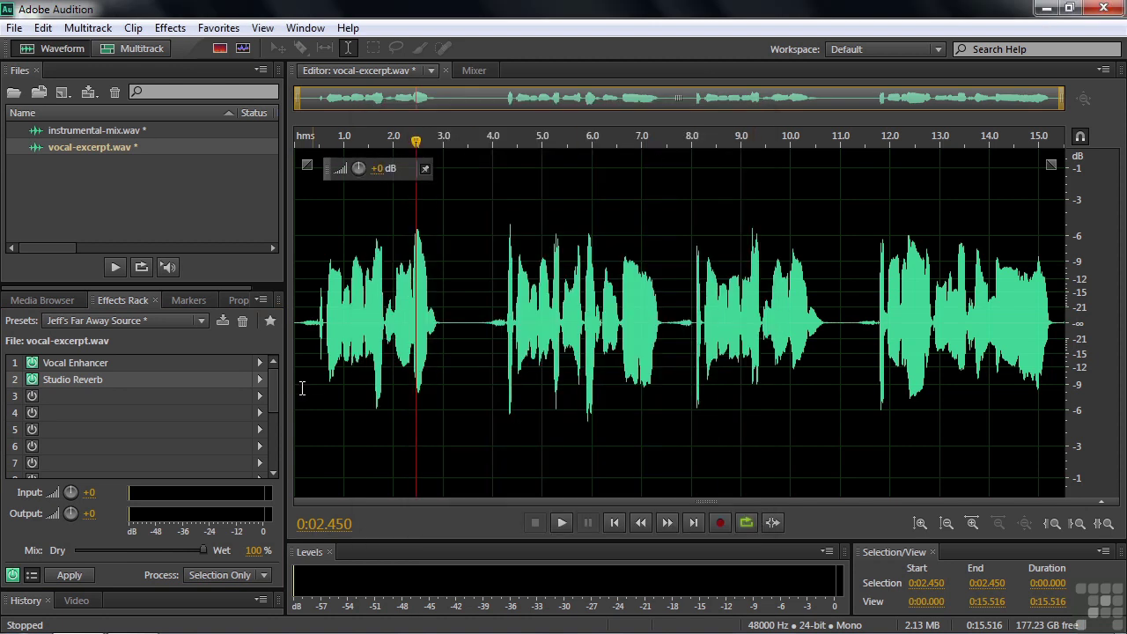
- Put Modulation > Chorus in rack slot 3 and set its Voices to 5
{"action": "left_click", "coordinate": [256, 397]}
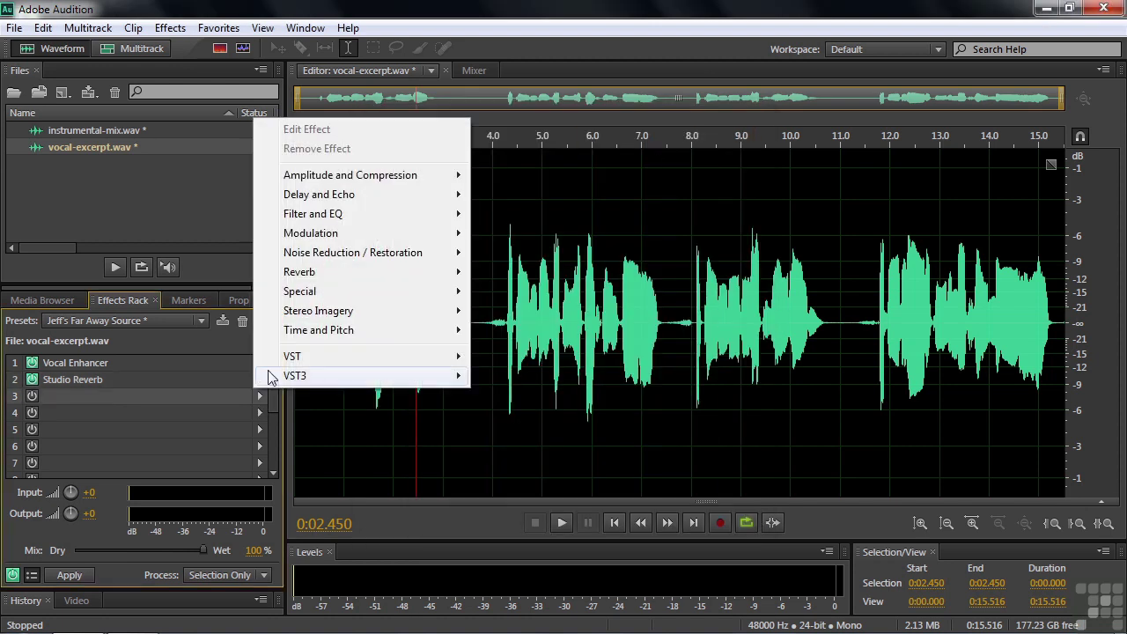
{"action": "mouse_move", "coordinate": [319, 245]}
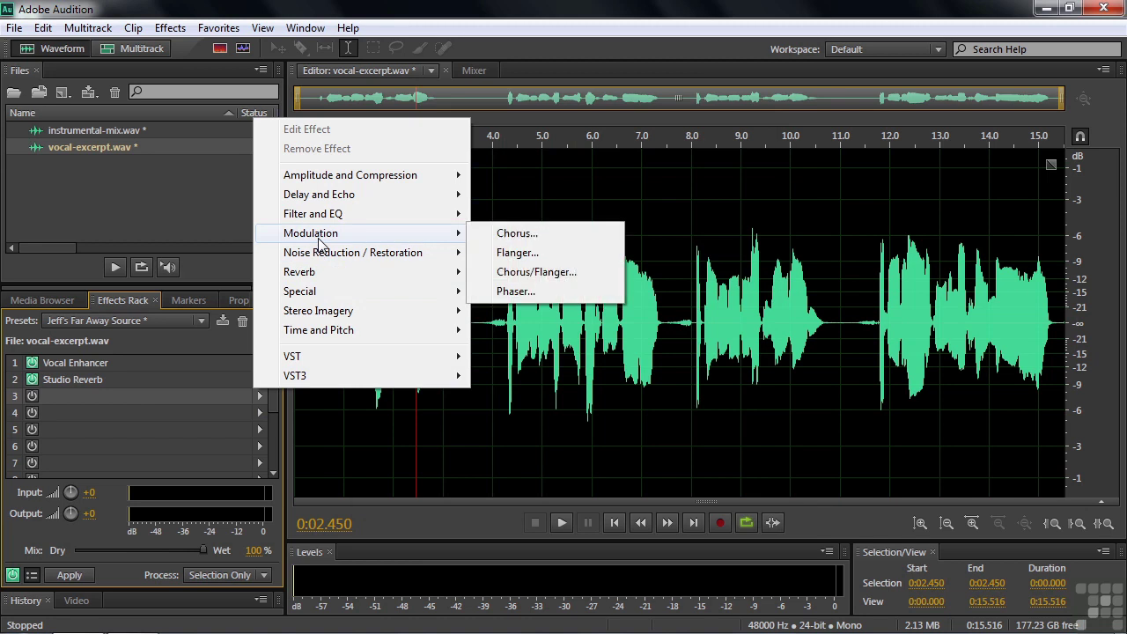
{"action": "left_click", "coordinate": [550, 233]}
{"action": "left_click", "coordinate": [403, 246]}
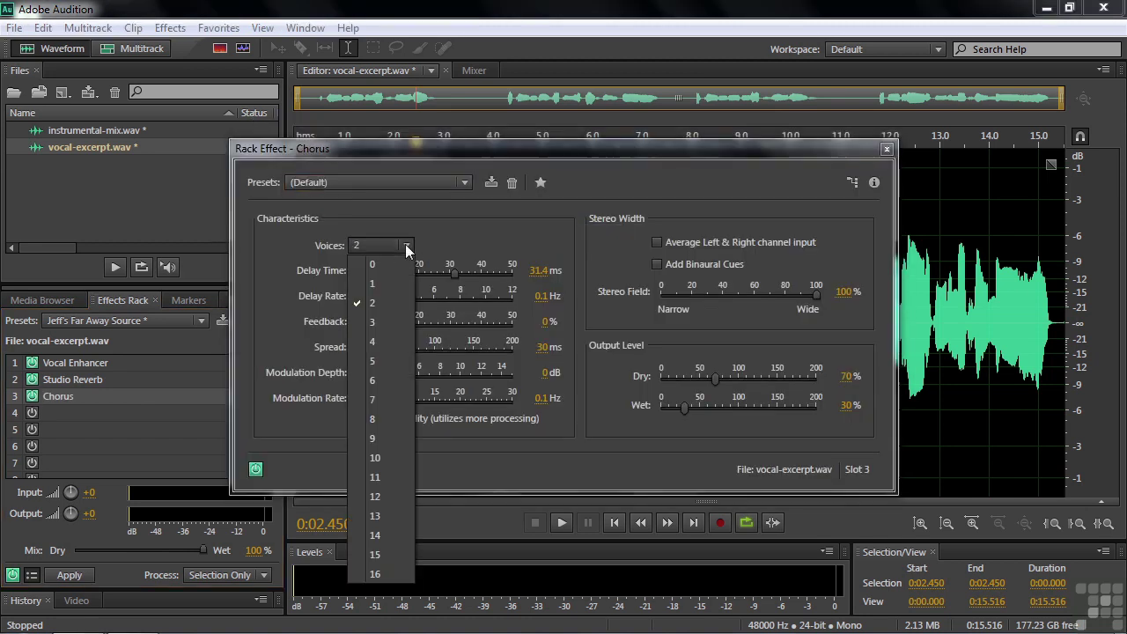
{"action": "left_click", "coordinate": [374, 361]}
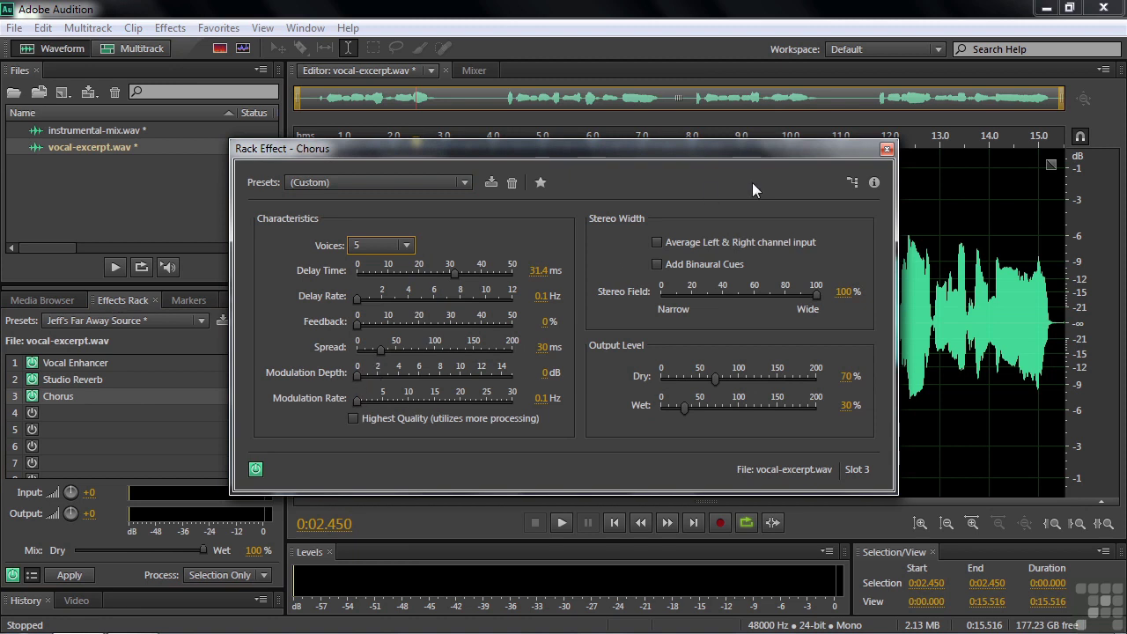
{"action": "left_click", "coordinate": [886, 150]}
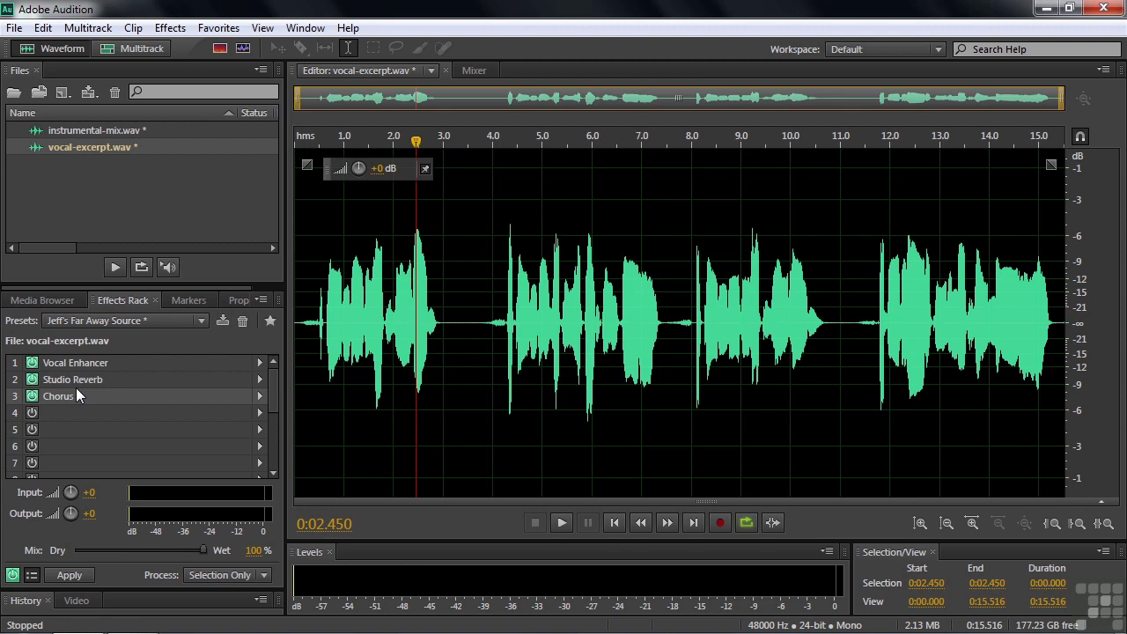
- Save the Vocal Enhancer, Studio Reverb and Chorus rack as 'Jeff's Special Reverb', then confirm it's listed
{"action": "left_click", "coordinate": [223, 323]}
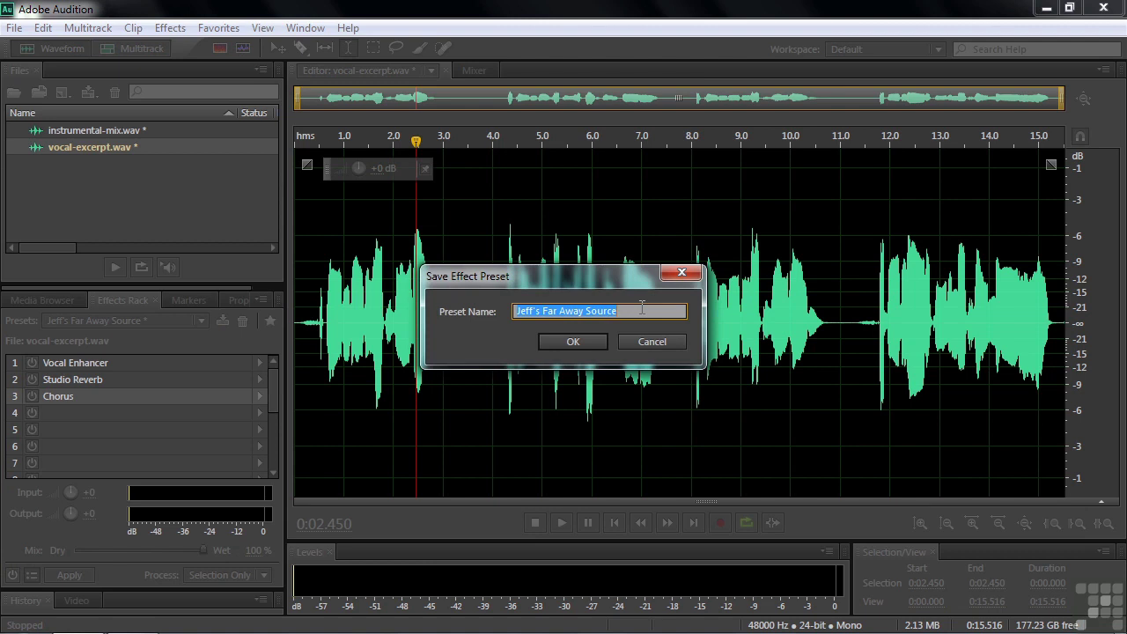
{"action": "type", "text": "Jeff's S"}
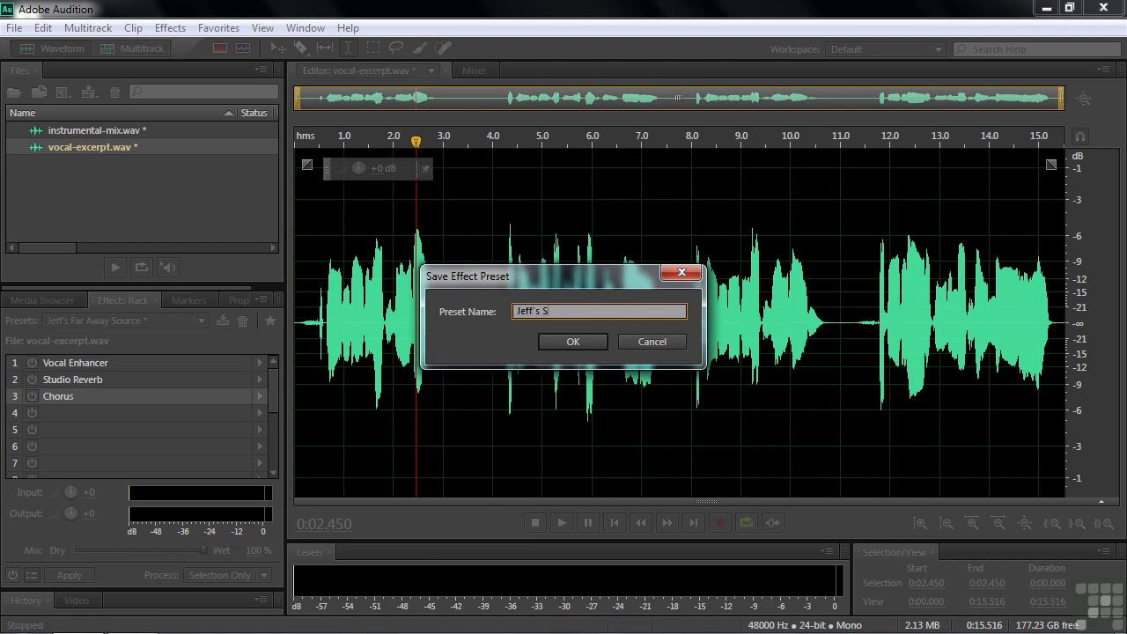
{"action": "type", "text": "pecial Reverb"}
{"action": "left_click", "coordinate": [542, 341]}
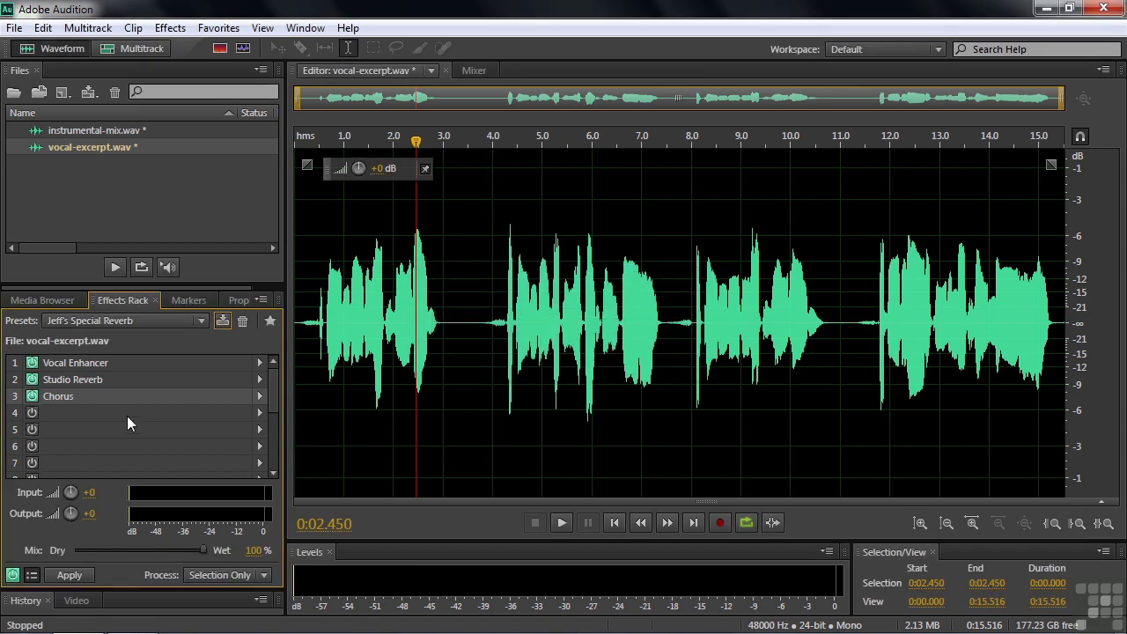
{"action": "left_click", "coordinate": [201, 321]}
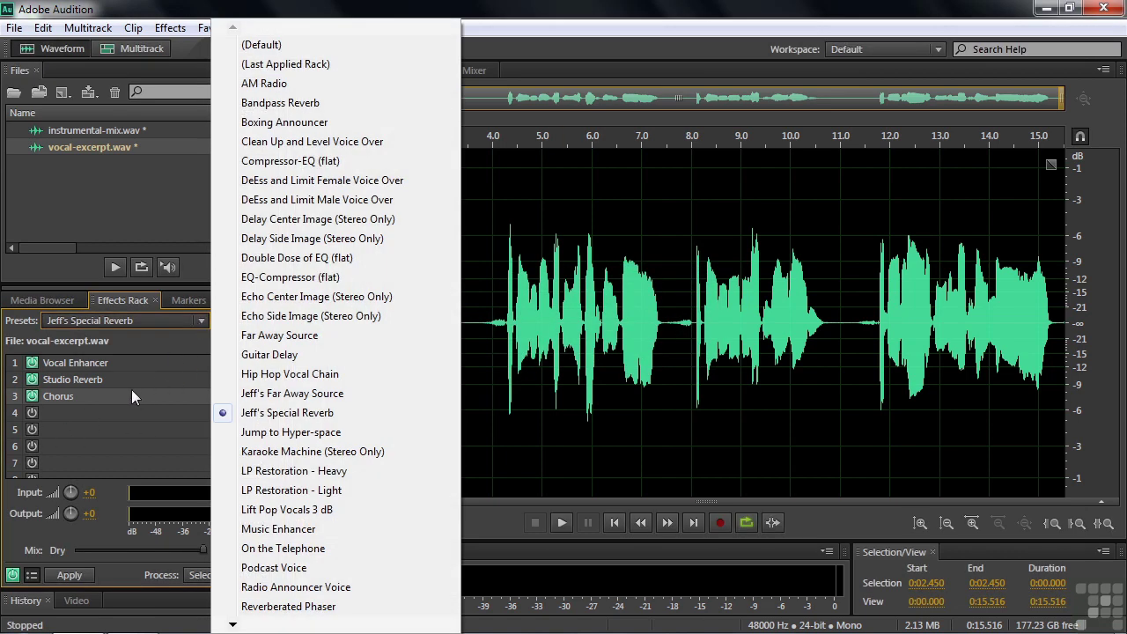
- Open instrumental-mix.wav, load the Jeff's Special Reverb rack preset onto it, and preview playback
{"action": "left_click", "coordinate": [122, 424]}
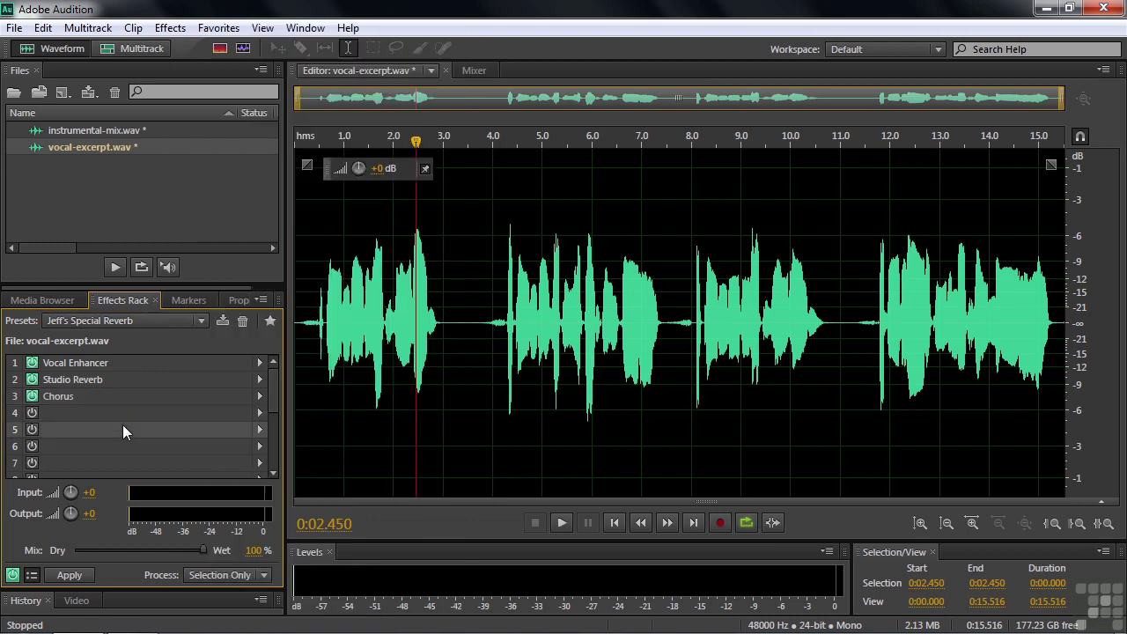
{"action": "double_click", "coordinate": [51, 131]}
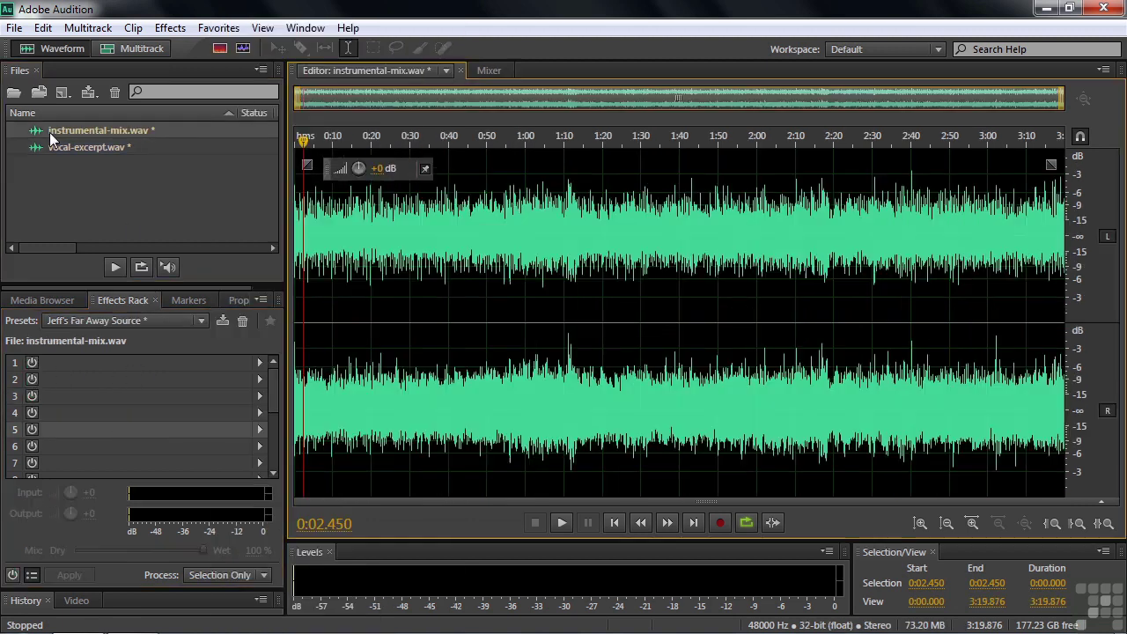
{"action": "left_click", "coordinate": [200, 321]}
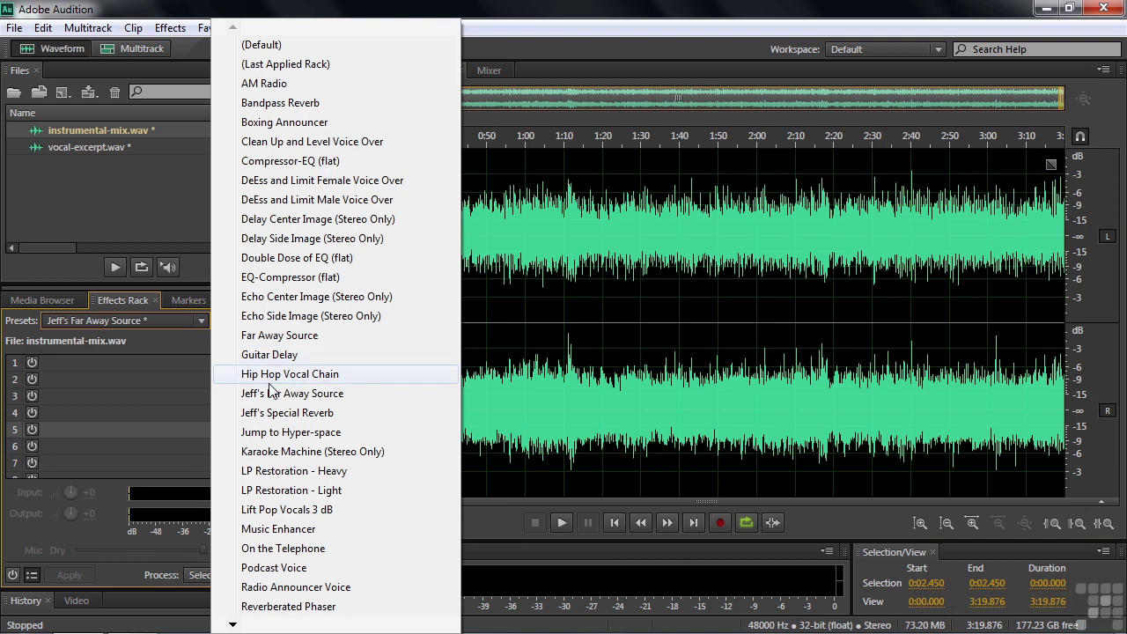
{"action": "left_click", "coordinate": [264, 412]}
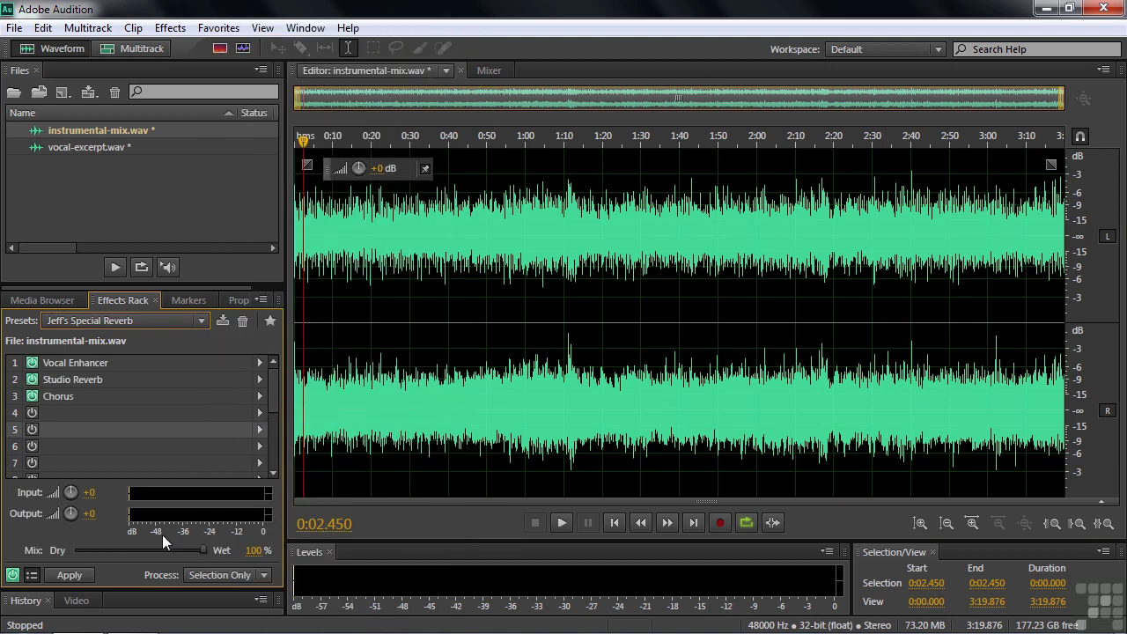
{"action": "key", "text": "space"}
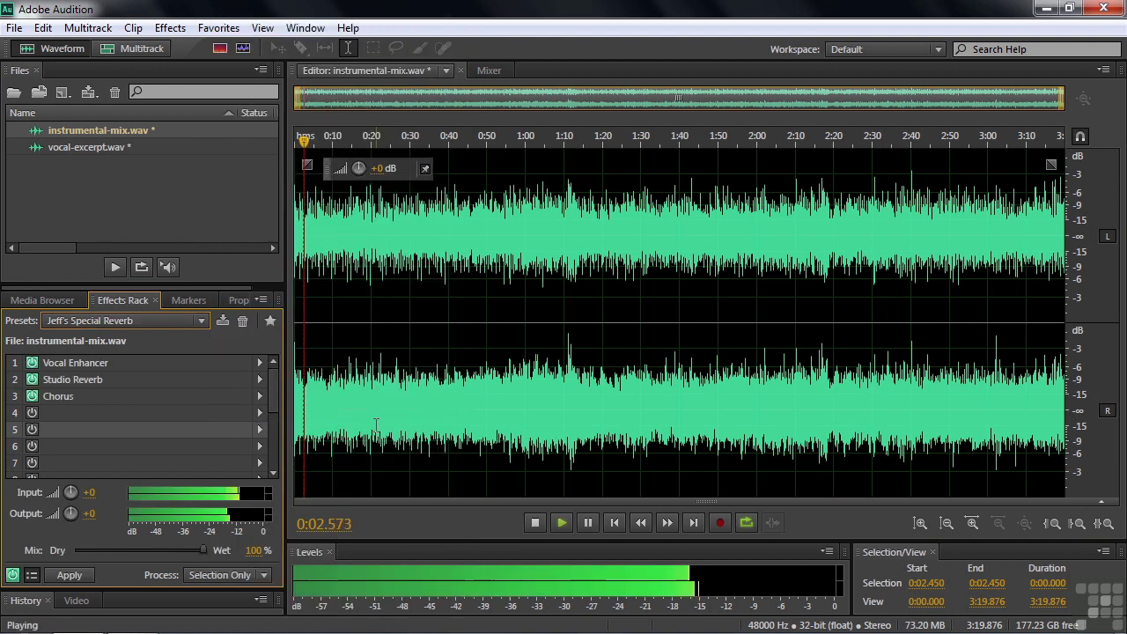
{"action": "key", "text": "space"}
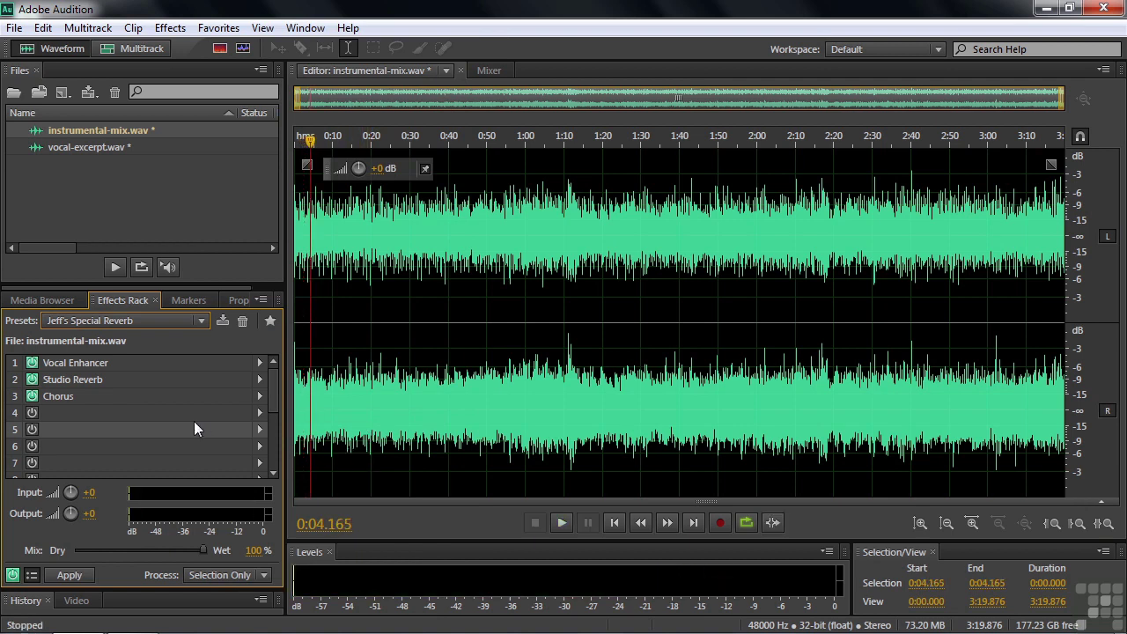
- Power off Vocal Enhancer and preview the mix with only Studio Reverb and Chorus
{"action": "left_click", "coordinate": [32, 363]}
{"action": "key", "text": "space"}
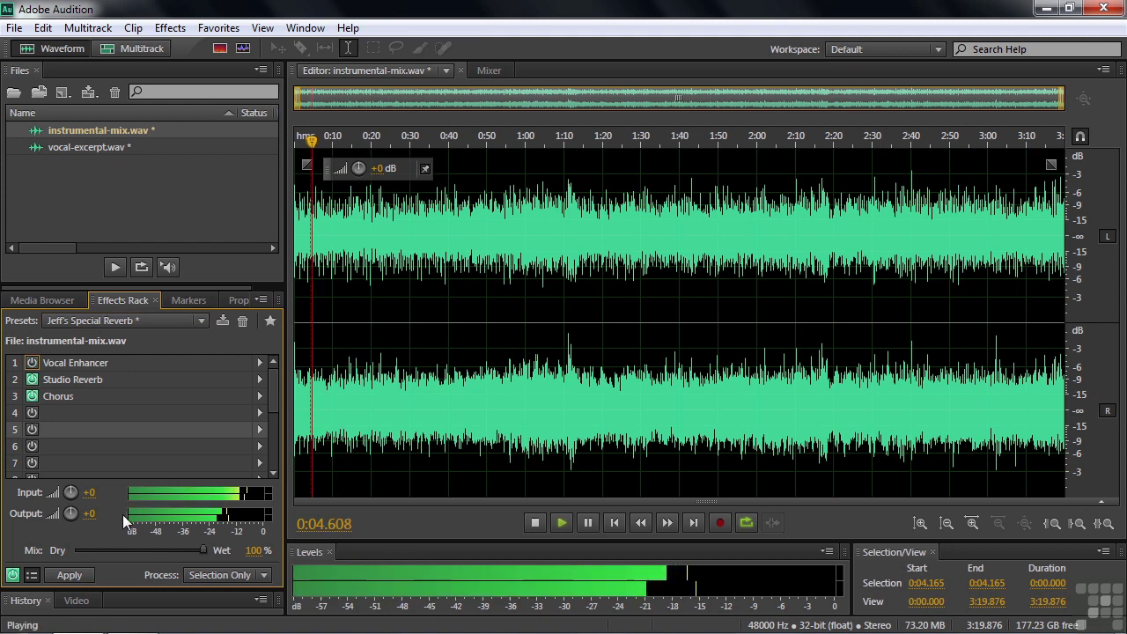
{"action": "key", "text": "space"}
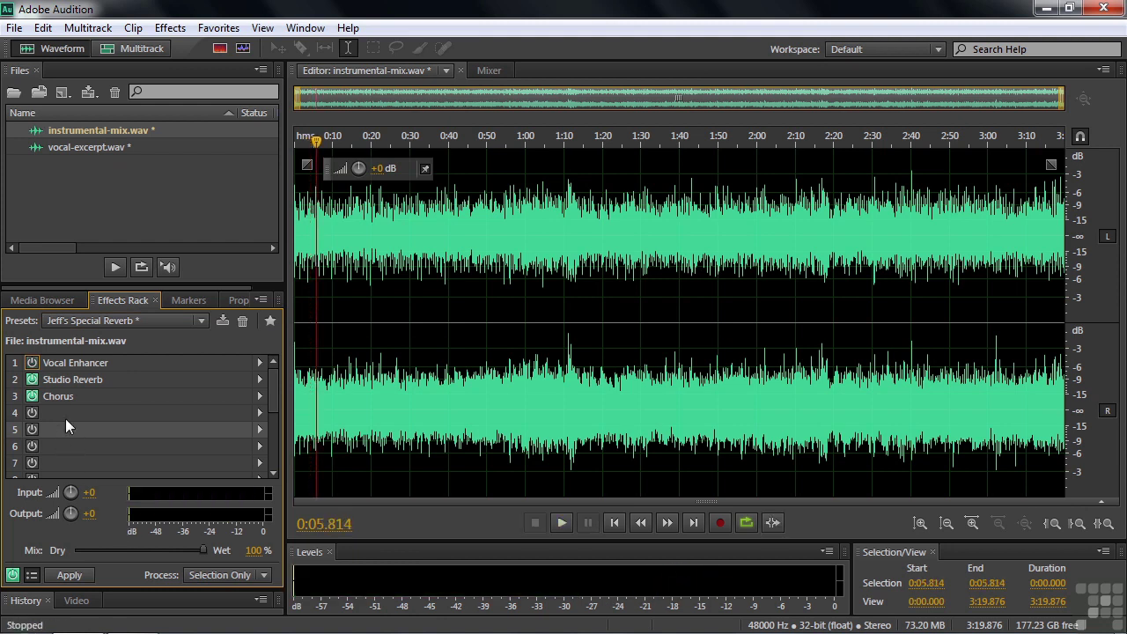
{"action": "left_click", "coordinate": [203, 319]}
{"action": "left_click", "coordinate": [136, 313]}
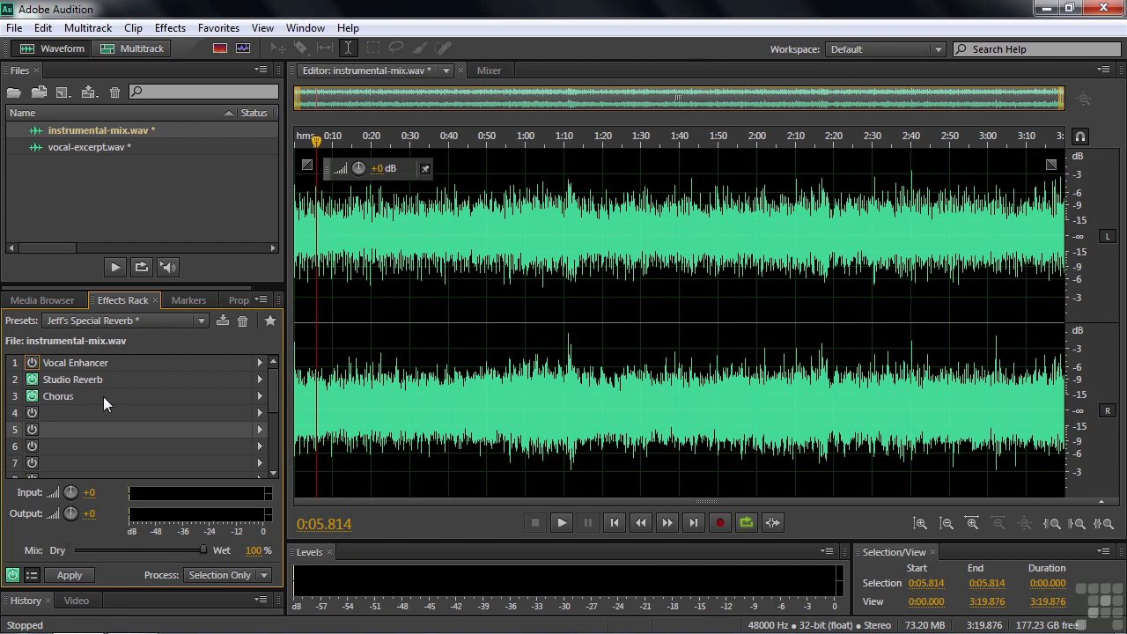